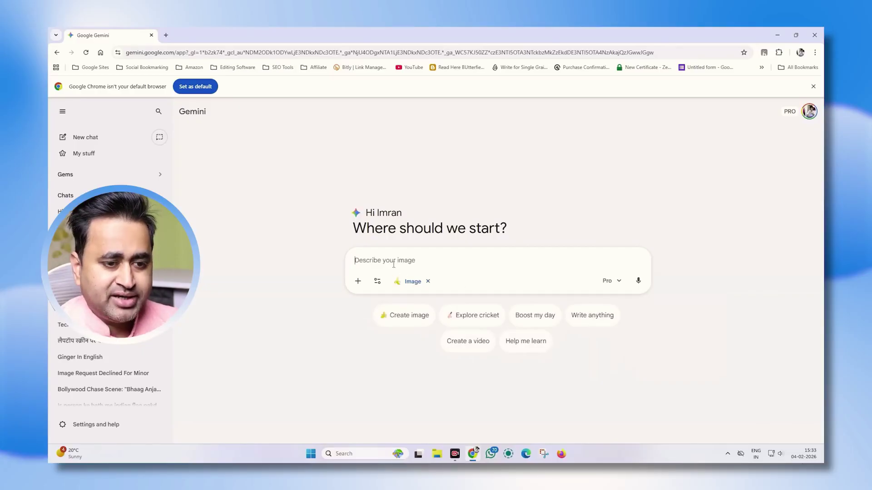
Generate an ultra-realistic 9:16 image of a 21-year-old Indian female AI influencer in a modern pastel salwar suit, and open the result
type("A 21-year-old Indian female AI influencer, fair skin tone, innocent and soft facial features, natural smile, expressive brown eyes, long black silky hair slightly wavy, minimal natural makeup, elegant modern salwar suit with pastel colors, classy Indian ethnic-modern fusion outfit, graceful posture, confident yet innocent vibe, soft lighting, realistic skin texture, high-detail face, cinematic depth of field, professional fashion photoshoot, Instagram influencer style, ultra-realistic, 4K quality, sharp focus, vertical frame, aspect ratio 9:16")
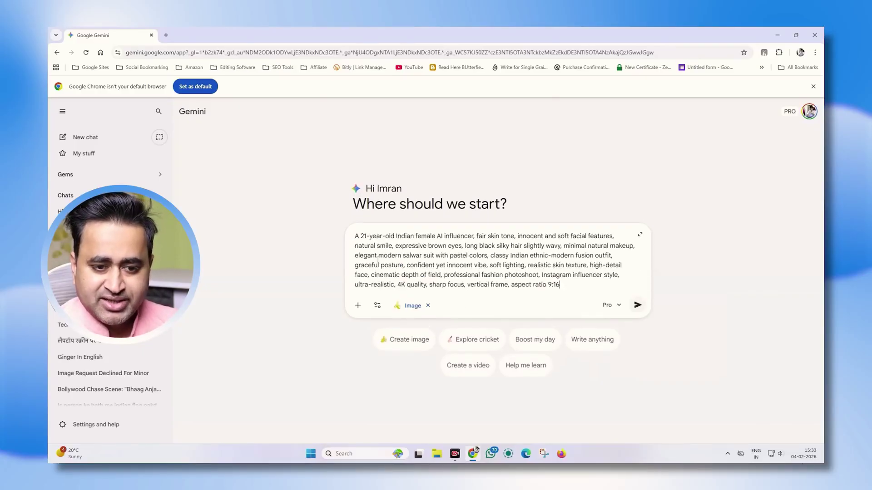
left_click(639, 305)
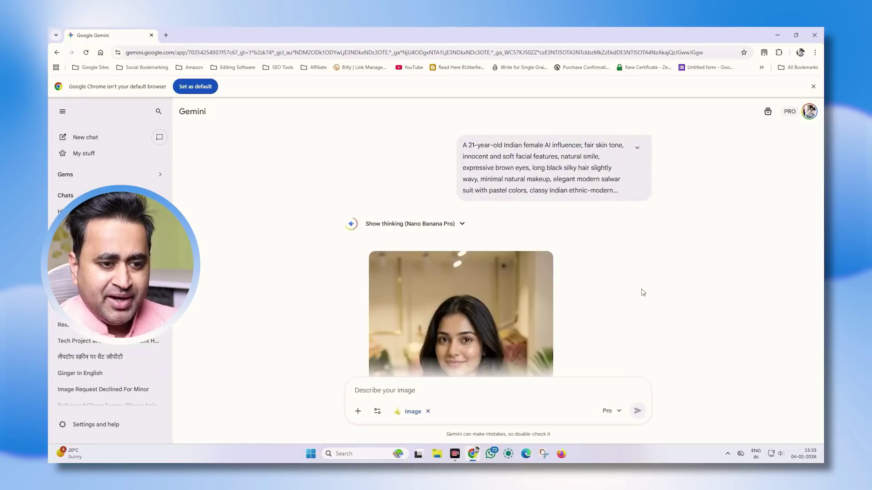
scroll(643, 293, "down", 3)
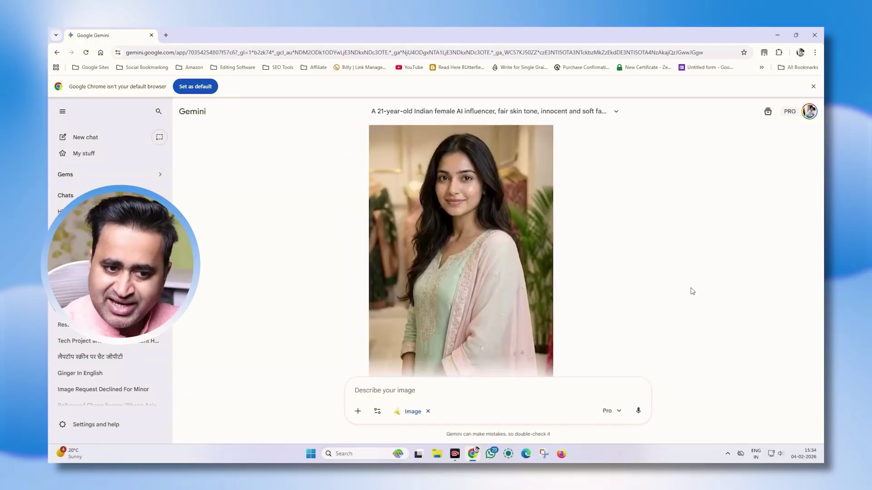
scroll(692, 292, "up", 3)
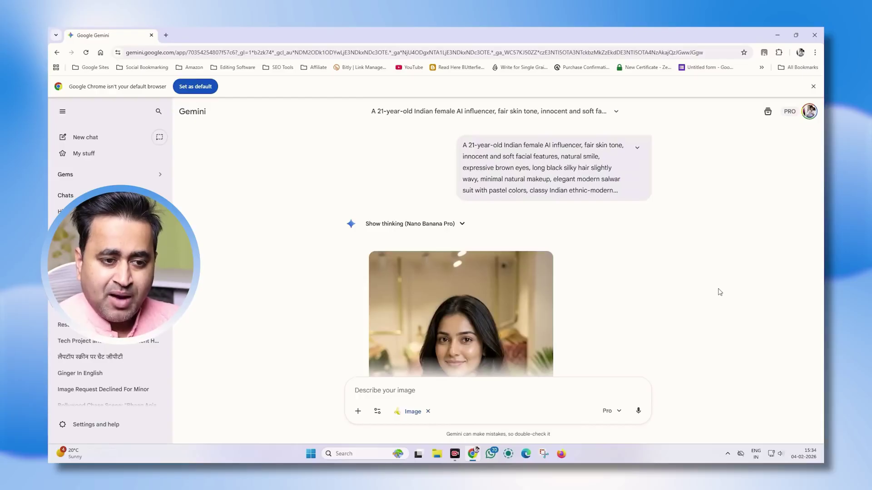
scroll(697, 293, "down", 3)
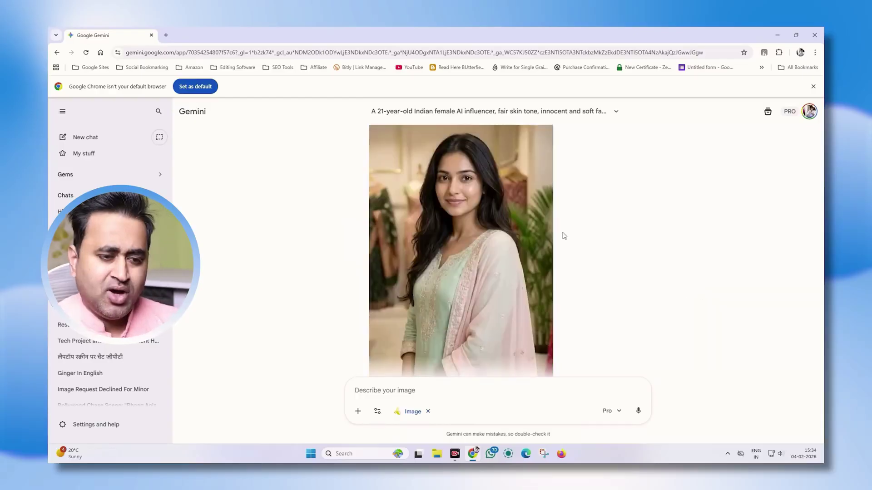
left_click(504, 234)
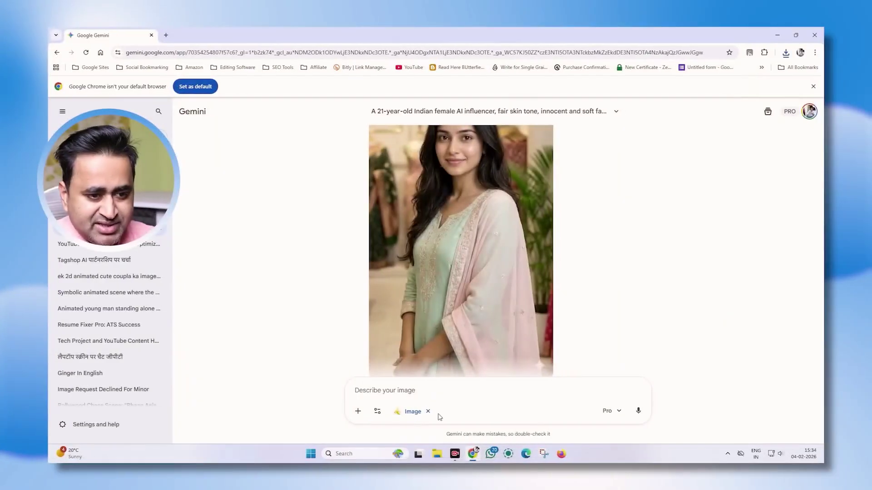
scroll(589, 295, "down", 1)
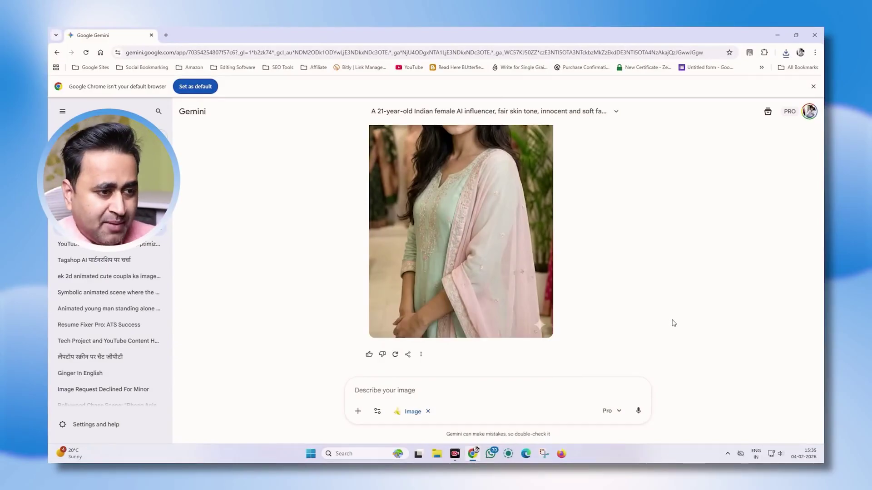
Start a new chat in image creation mode with the Pro model
left_click(108, 137)
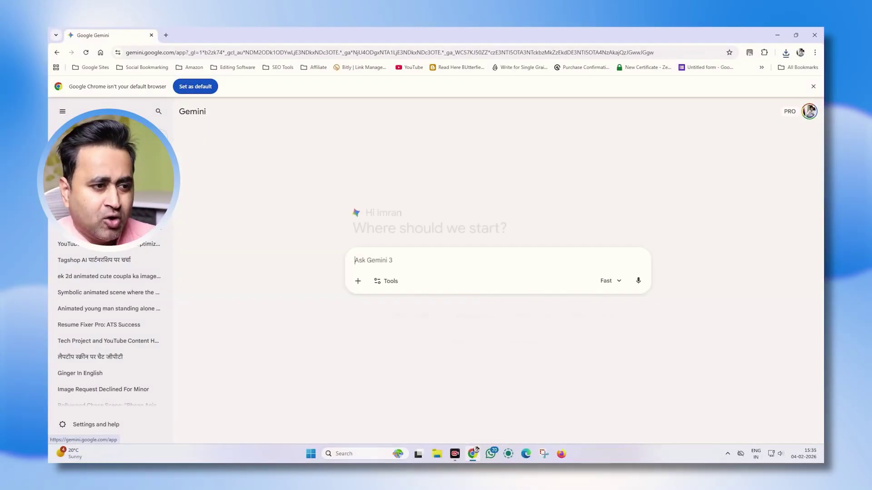
left_click(422, 312)
left_click(610, 281)
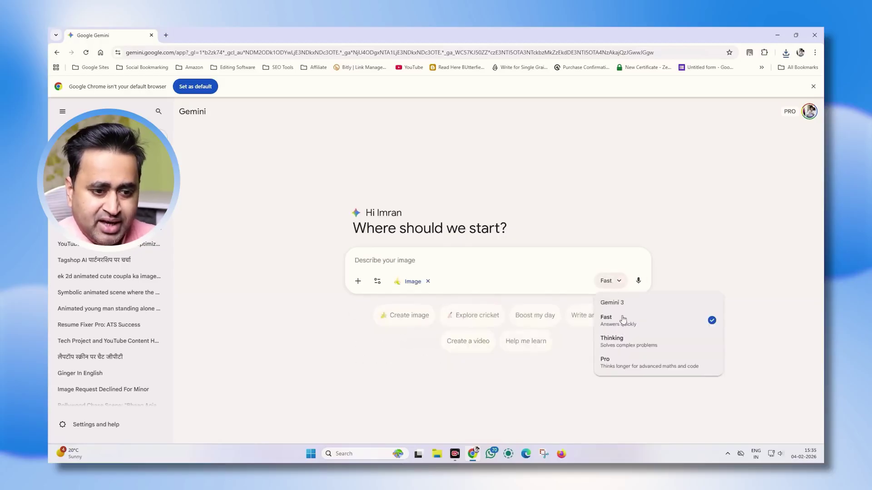
left_click(616, 362)
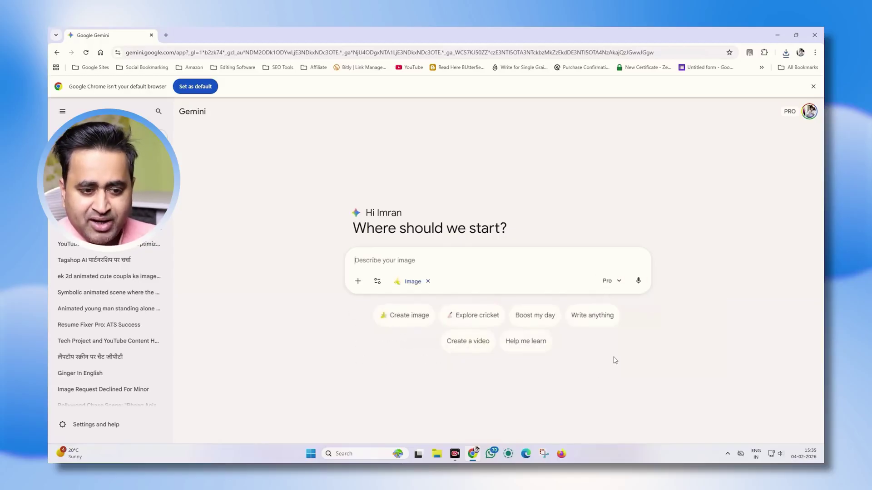
Upload the influencer portrait and request a changed pose, a thin-strap party wear dress, and one hand naturally holding her hair
left_click(357, 281)
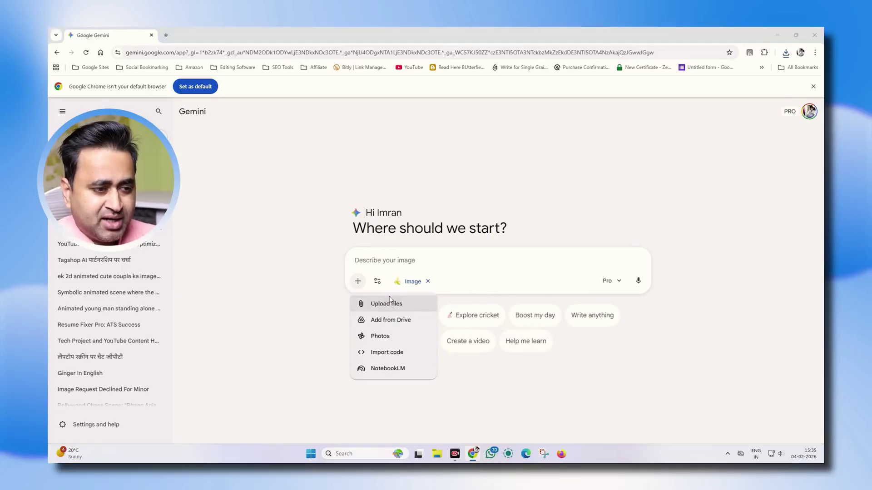
left_click(386, 303)
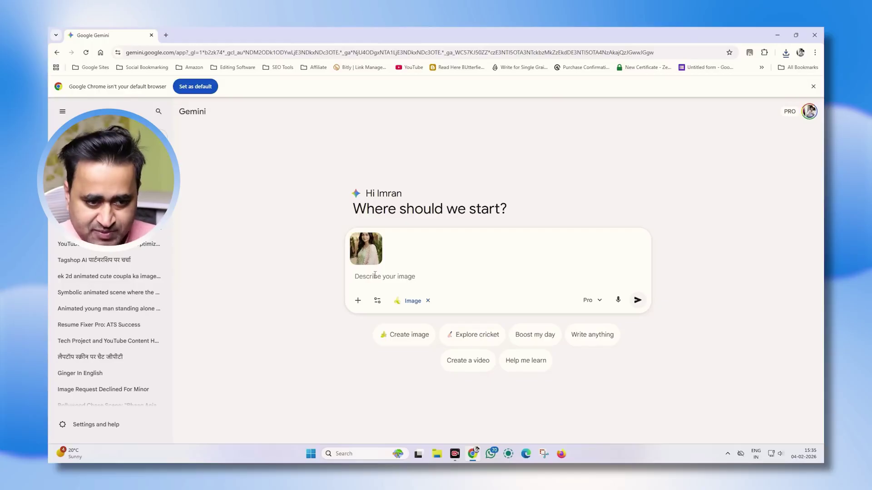
type("is women ka pose change karo")
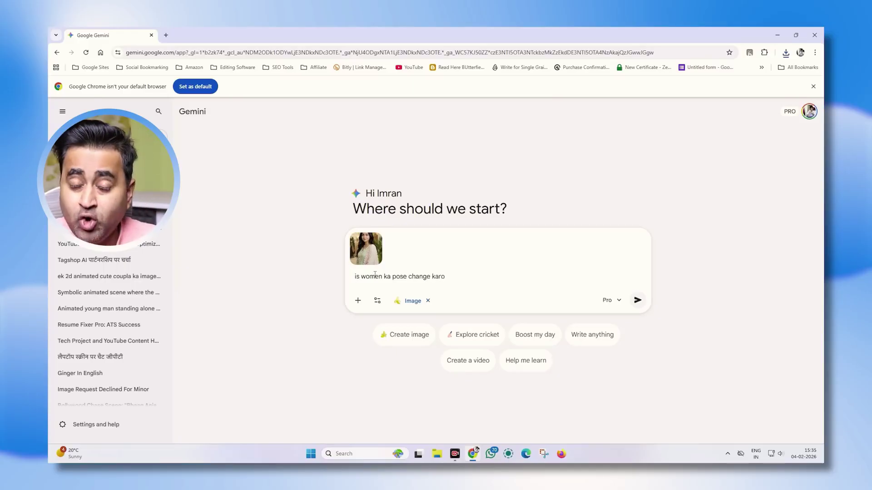
left_click(455, 454)
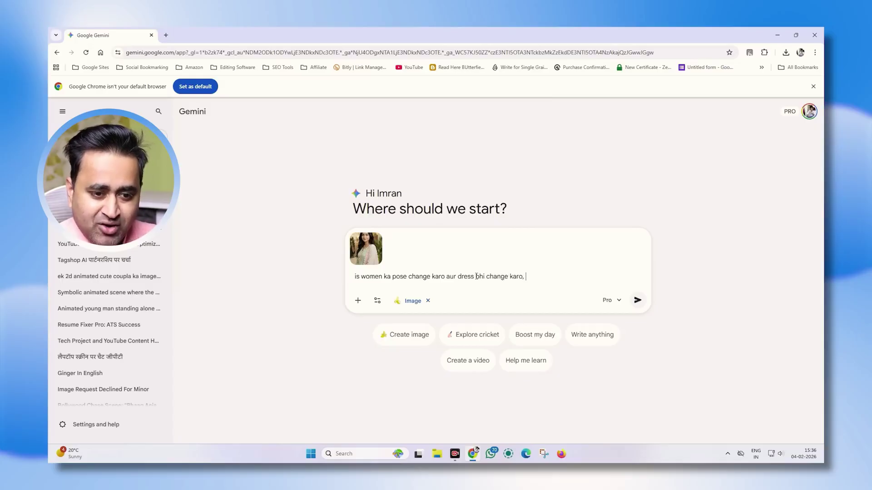
type("e thin strap, aur ek hath se apne balo ko naturally sambhal rahi ho")
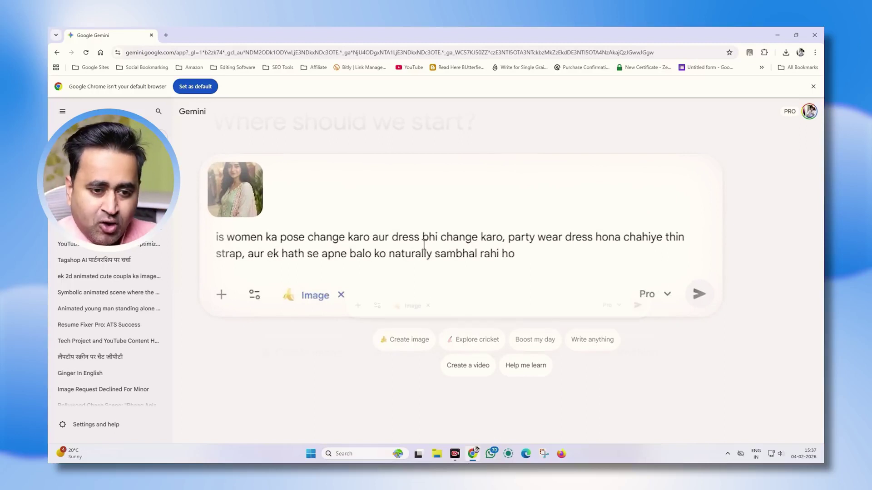
key("Return")
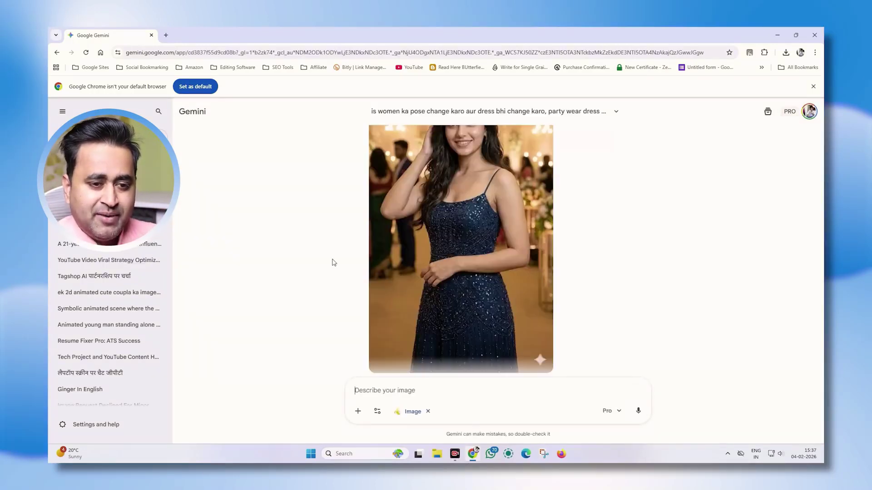
Compare the generated party-dress image with the uploaded reference portrait and open the new image
scroll(417, 261, "up", 1)
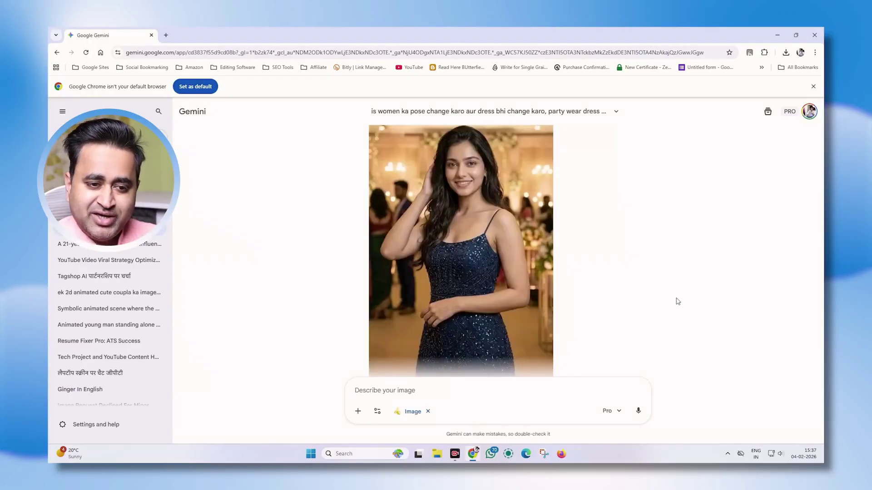
scroll(682, 295, "up", 5)
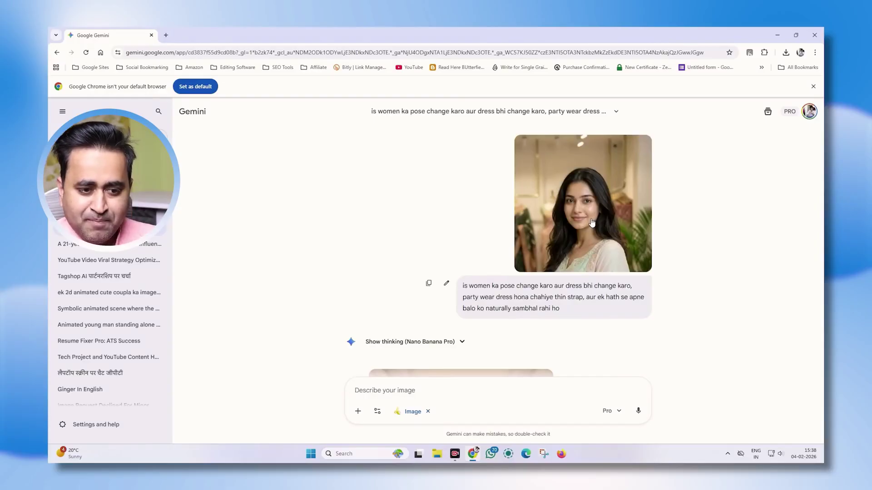
scroll(591, 224, "down", 4)
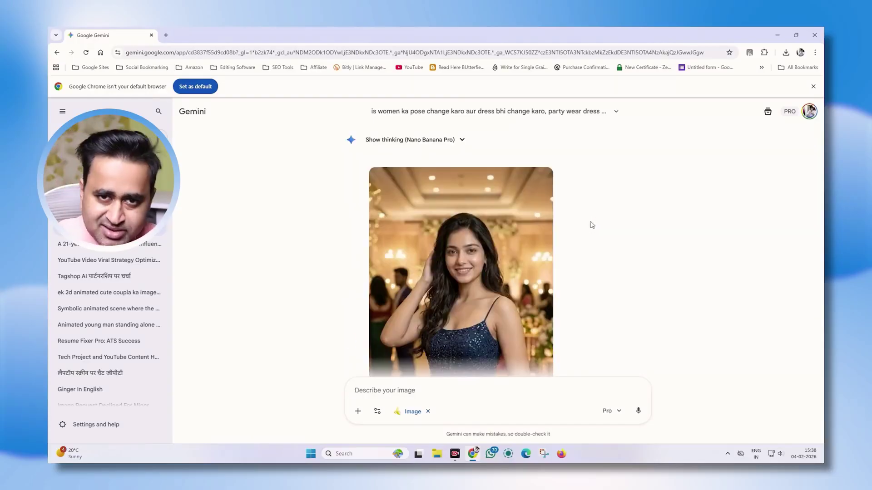
scroll(590, 221, "up", 4)
scroll(543, 240, "down", 4)
scroll(456, 278, "down", 1)
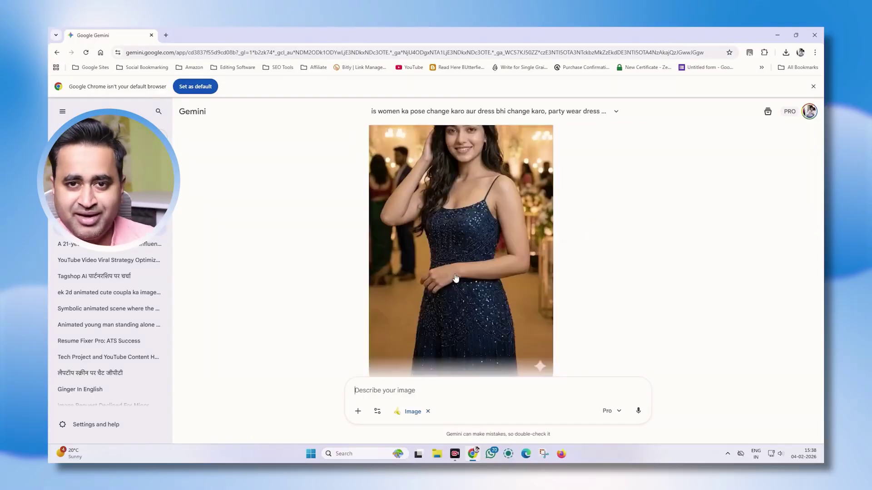
left_click(461, 260)
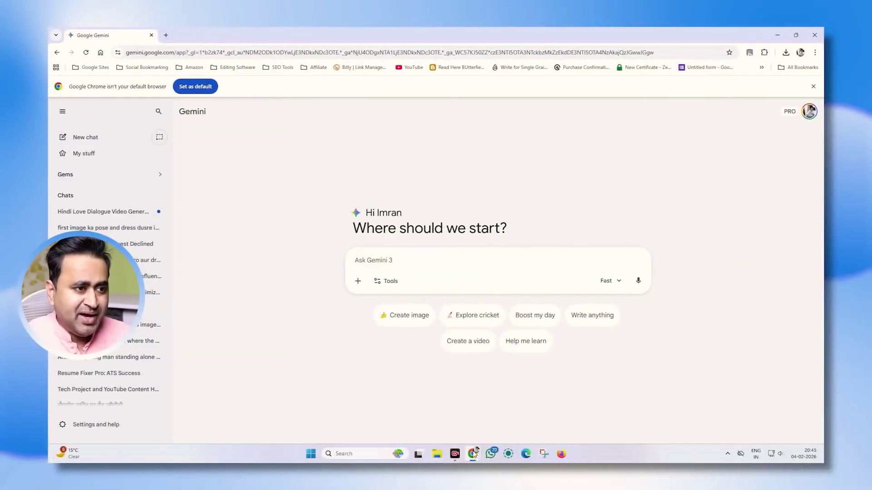
Switch to the Pinterest window, maximize it, and merge its tab into the Gemini browser window
left_click(473, 454)
left_click(494, 424)
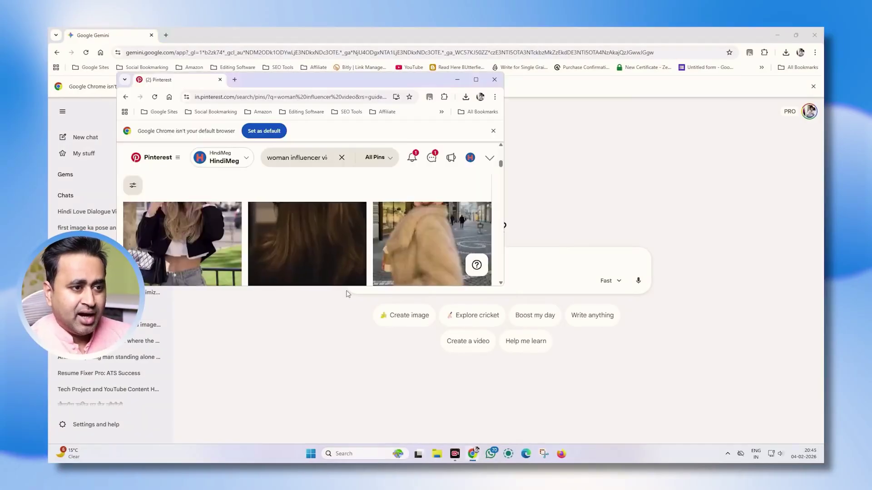
left_click(478, 80)
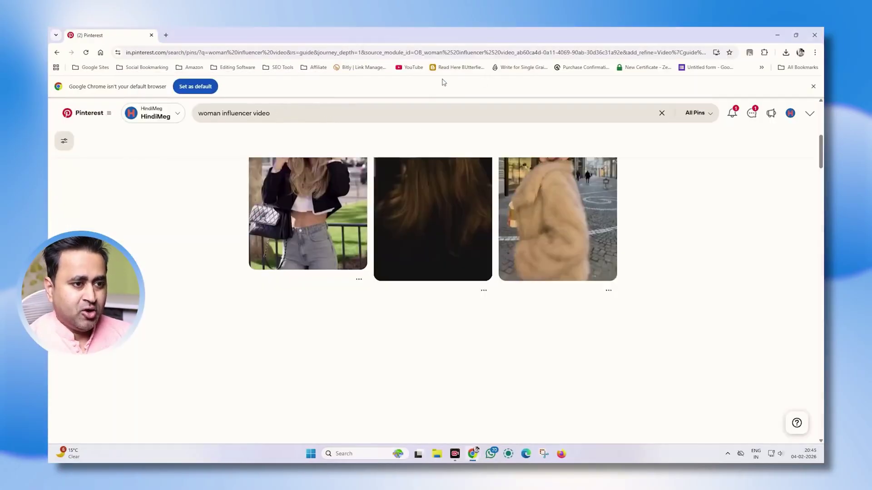
left_click_drag(105, 39, 206, 40)
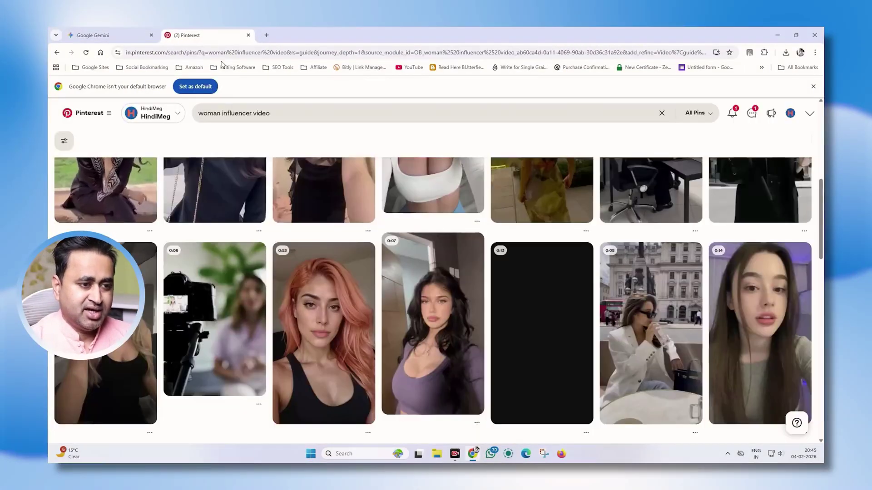
Browse the "woman influencer video" pins, open a portrait of a woman in a pink floral dress, and download the image
scroll(467, 343, "up", 4)
scroll(467, 343, "up", 3)
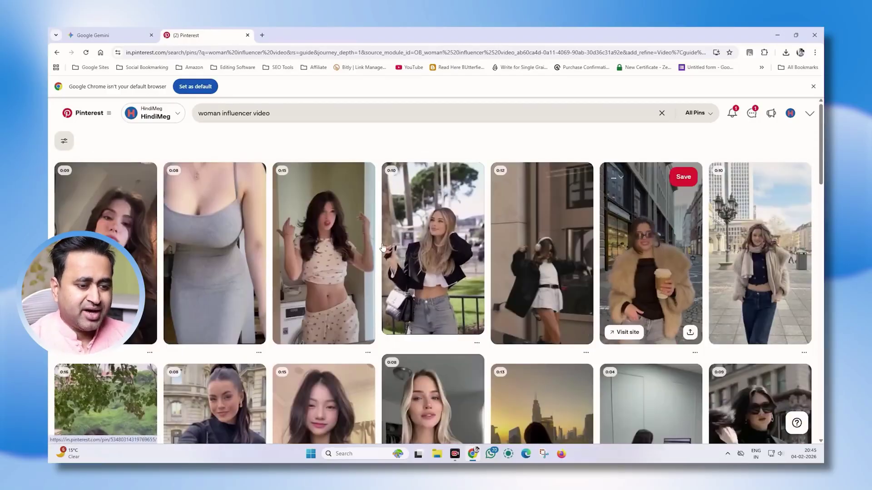
scroll(224, 284, "down", 5)
scroll(224, 283, "down", 3)
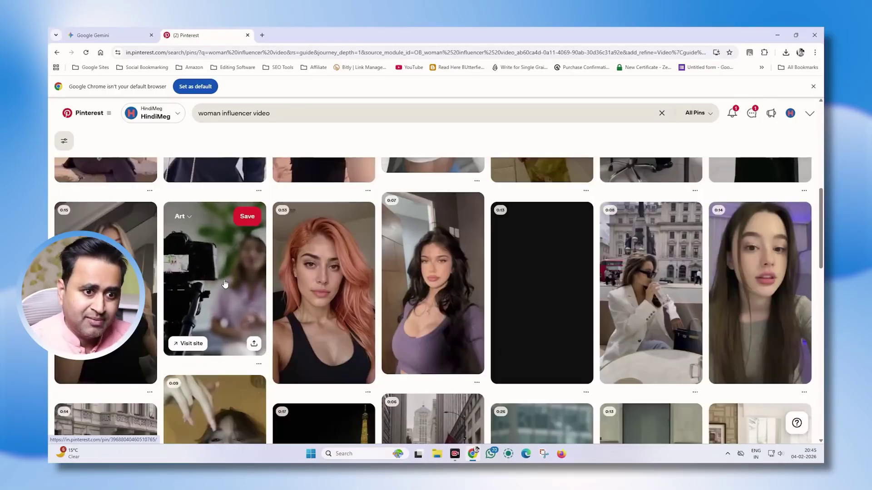
scroll(225, 284, "down", 5)
scroll(204, 295, "down", 3)
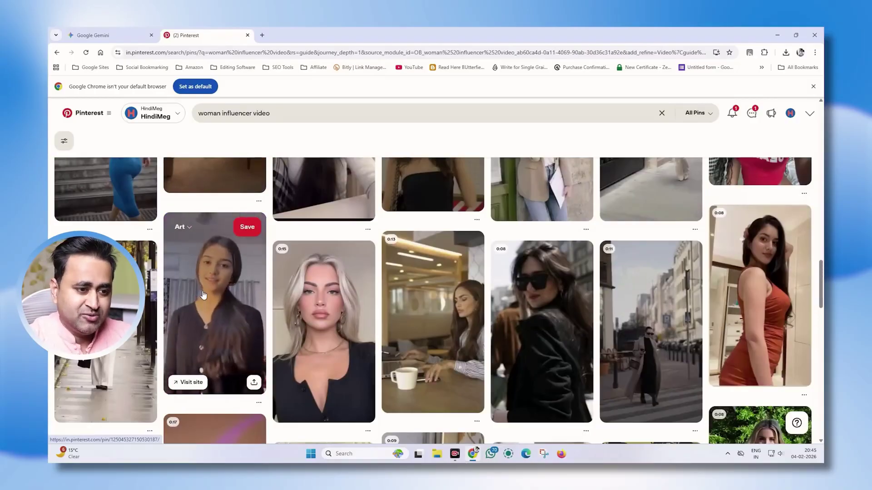
left_click(204, 295)
left_click(182, 142)
left_click(181, 168)
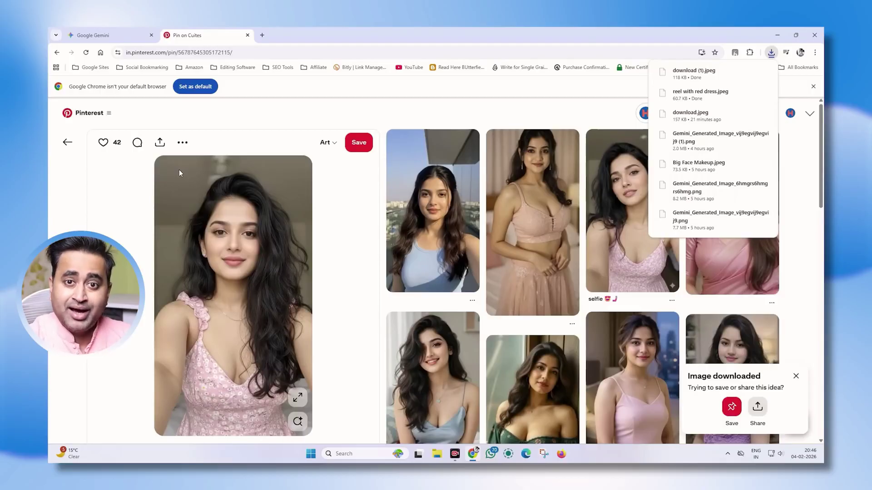
Browse the pins related to the pink-dress portrait for more pose and outfit references
scroll(555, 339, "down", 5)
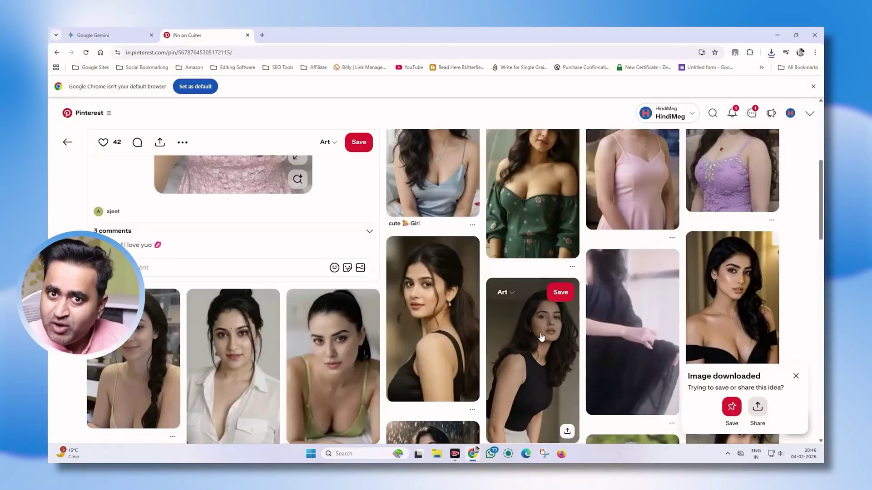
scroll(542, 337, "down", 5)
scroll(628, 245, "up", 11)
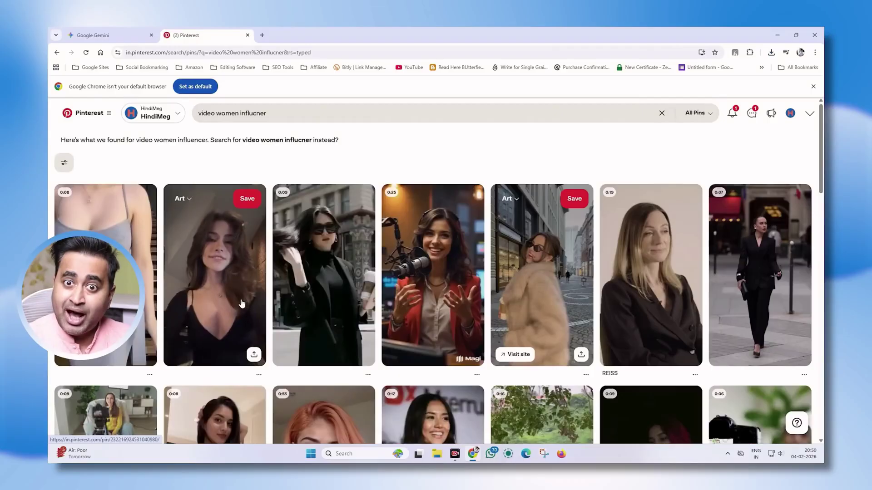
Find a video pin of a woman in a red saree through the "video women influcner" results and copy its share link
scroll(242, 303, "down", 4)
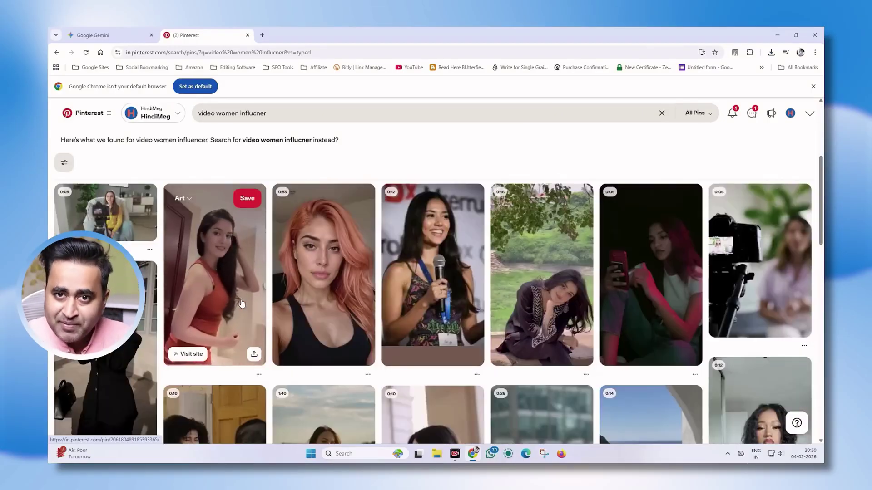
scroll(241, 303, "down", 3)
scroll(242, 303, "down", 3)
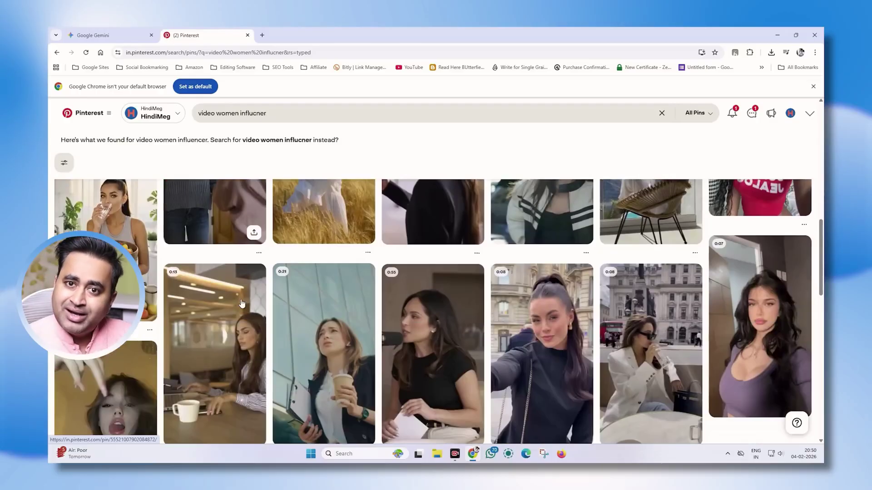
scroll(242, 304, "down", 5)
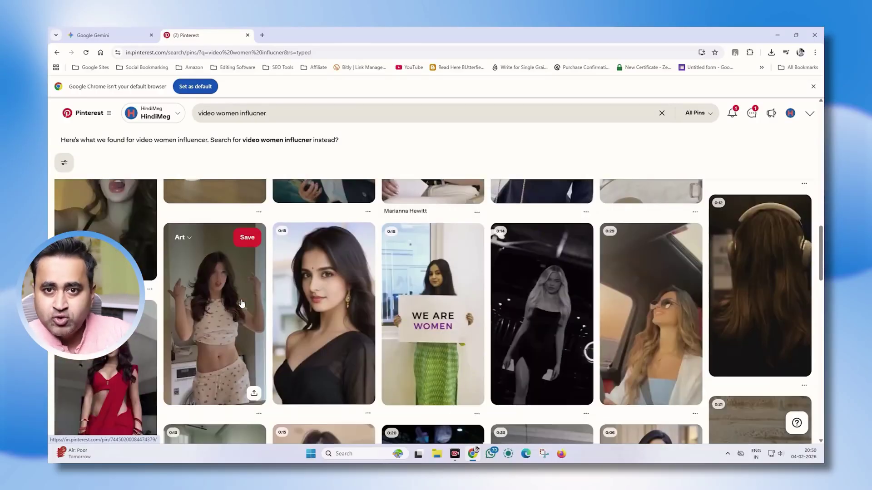
scroll(241, 303, "down", 3)
scroll(106, 309, "up", 2)
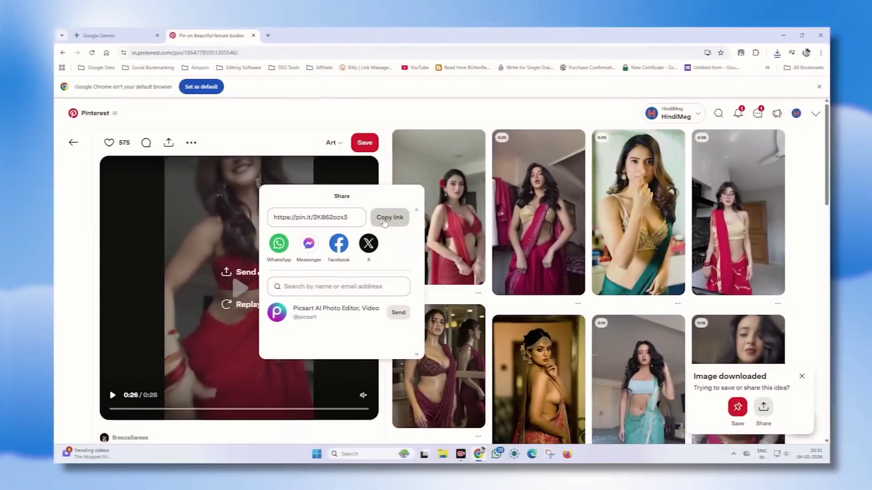
left_click(379, 218)
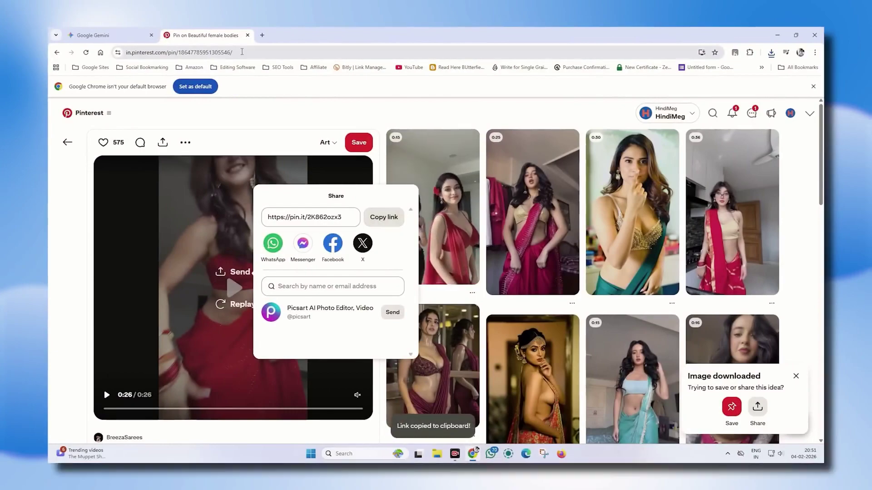
Search the web for "pinterest video download" in a new tab and open the KlickPin downloader site
key("ctrl+t")
type("pintrest")
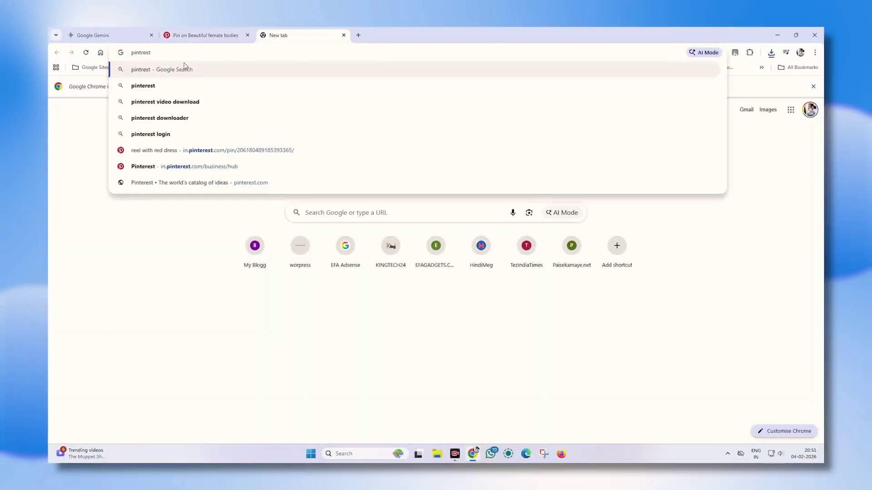
left_click(170, 103)
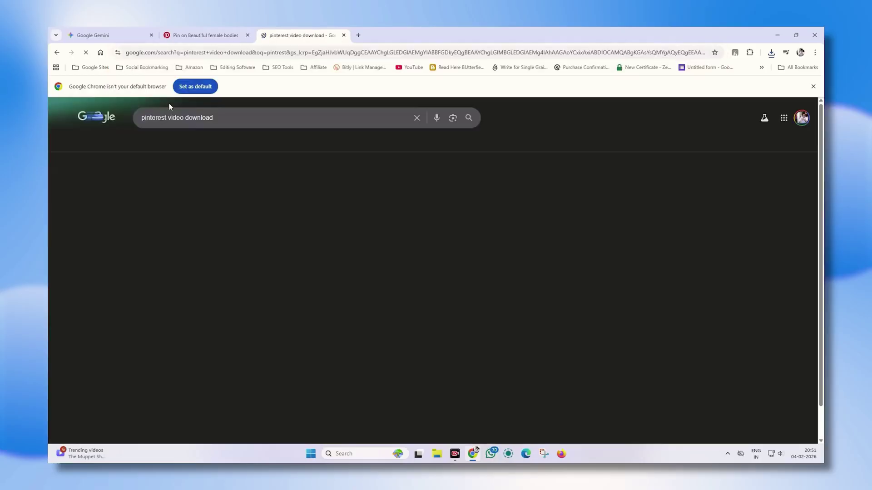
left_click(190, 186)
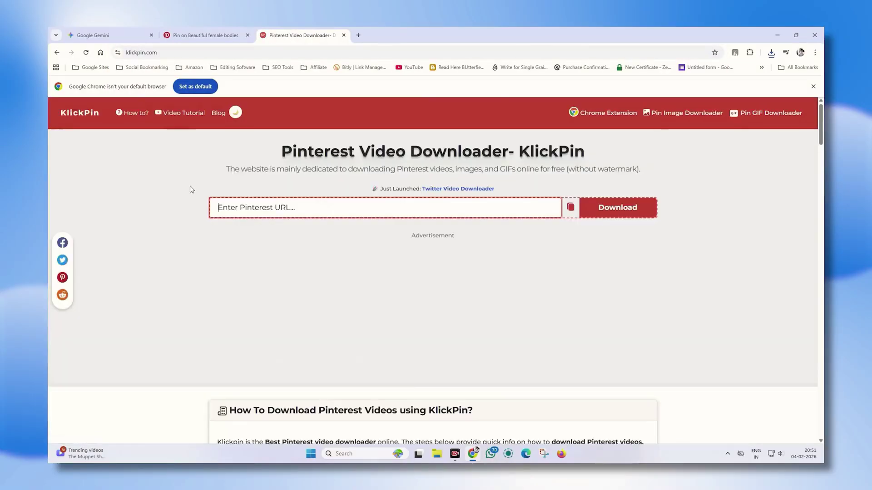
Fetch the copied red saree pin link in KlickPin, download the video, and open the downloaded MP4
left_click(278, 208)
key("ctrl+v")
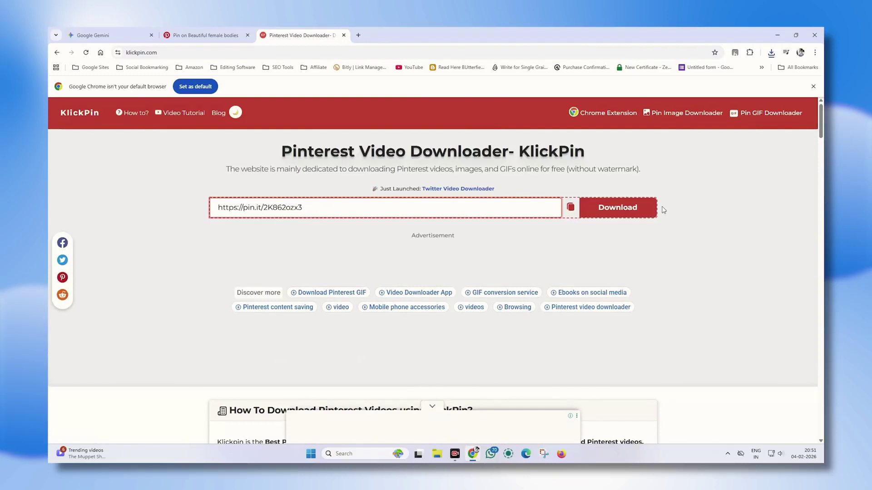
left_click(624, 210)
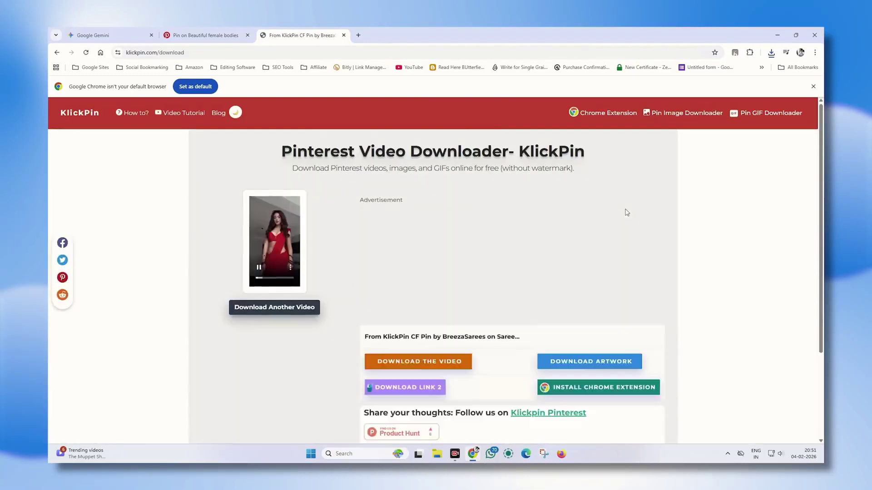
scroll(431, 272, "down", 2)
left_click(430, 269)
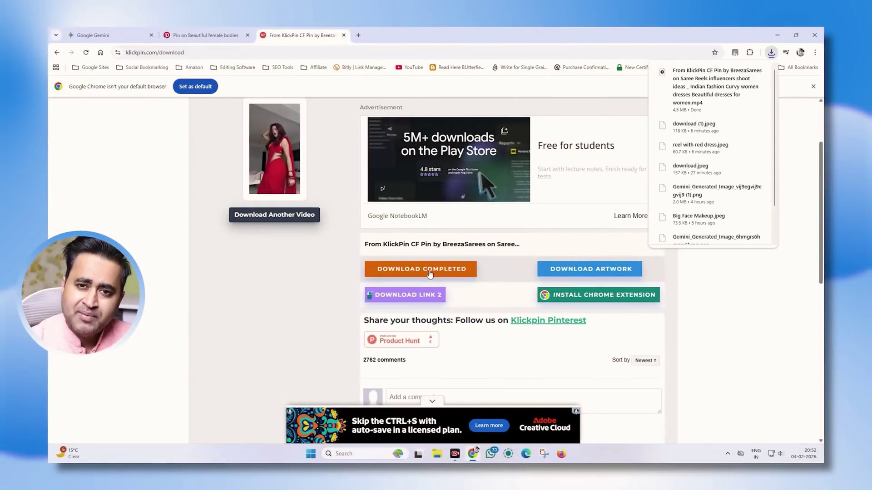
left_click(731, 100)
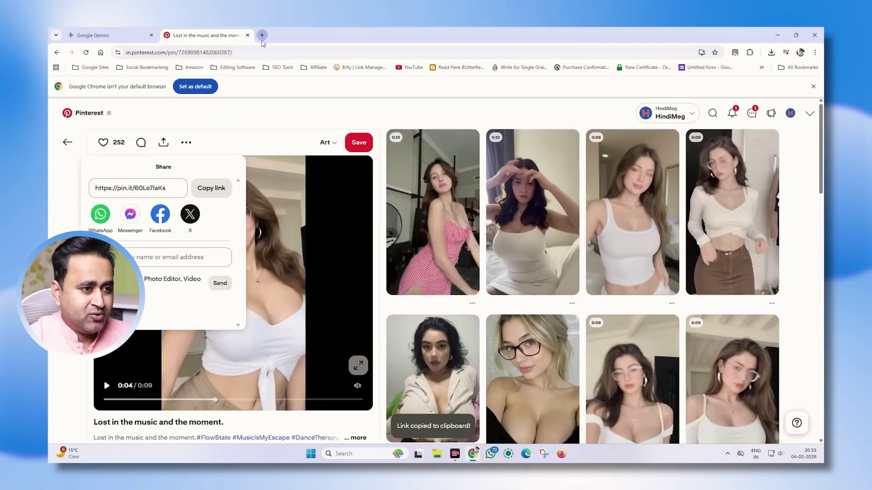
Use KlickPin in a new tab to download the "Lost in the music and the moment" pin video of the woman in white
left_click(262, 36)
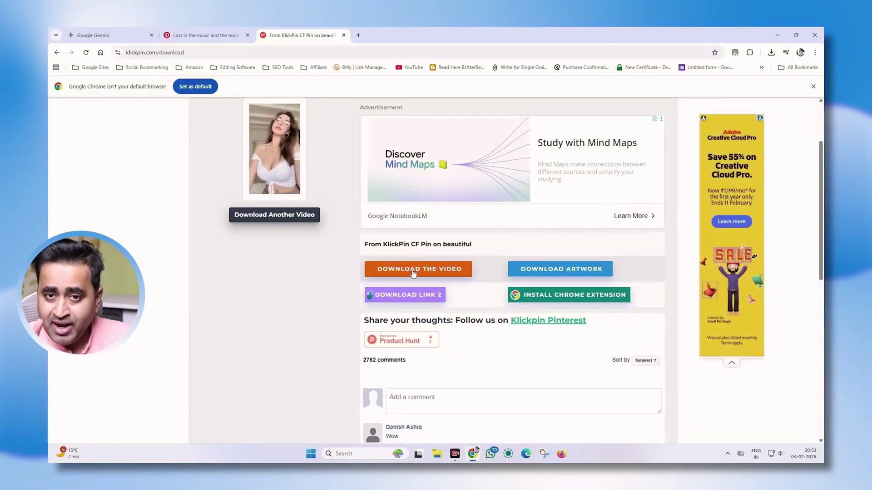
left_click(413, 270)
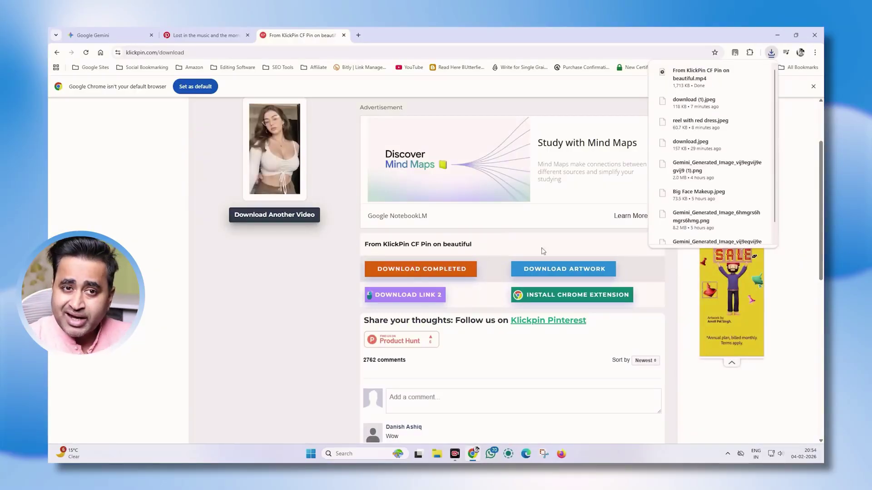
left_click(206, 29)
left_click(288, 33)
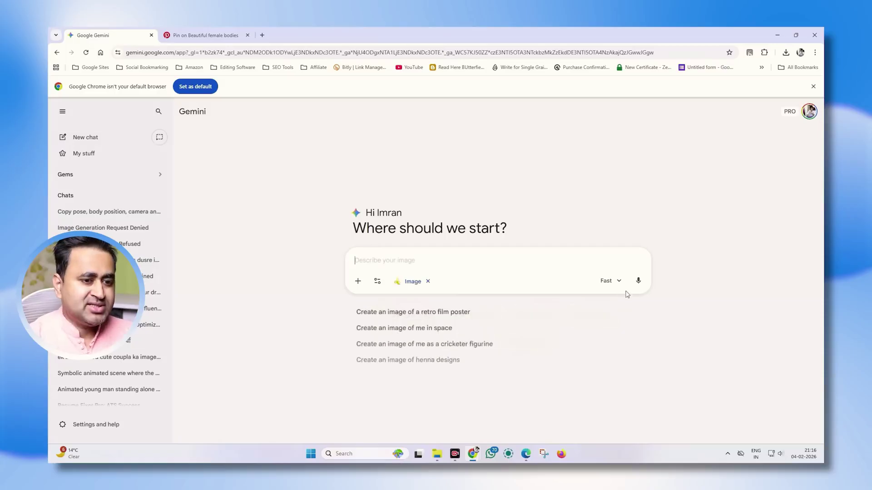
Set the Gemini model to Pro and attach Gemini_Generated_Image_vij9egvij9egvij9 from Downloads as the first image
left_click(623, 284)
left_click(619, 366)
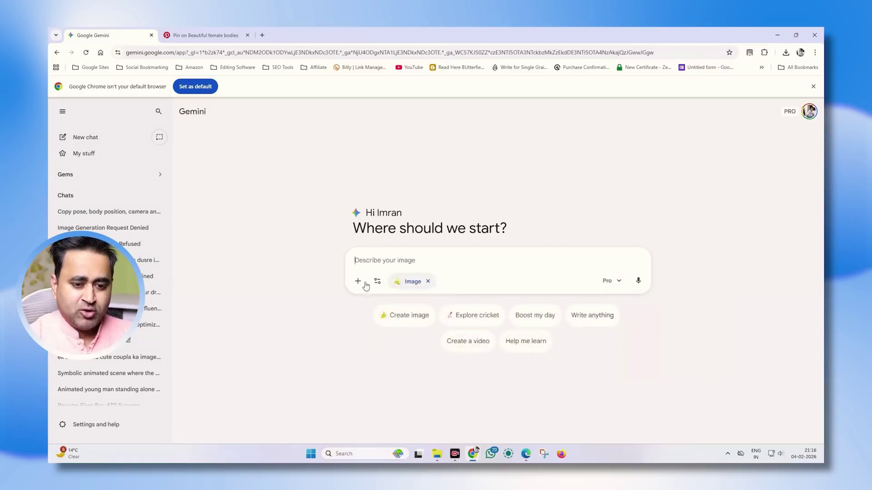
left_click(357, 282)
left_click(380, 304)
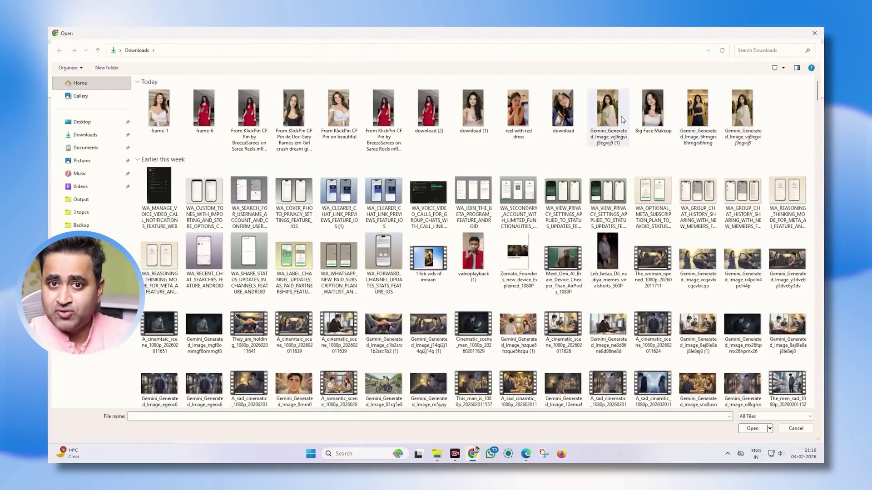
left_click(754, 119)
left_click(762, 430)
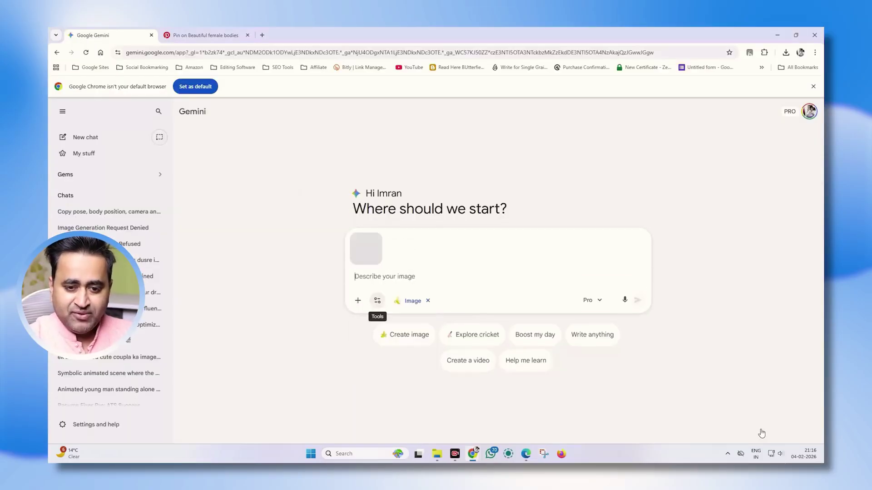
Attach "download (1)" from the Downloads folder as the second reference image for the pose and dress
left_click(356, 302)
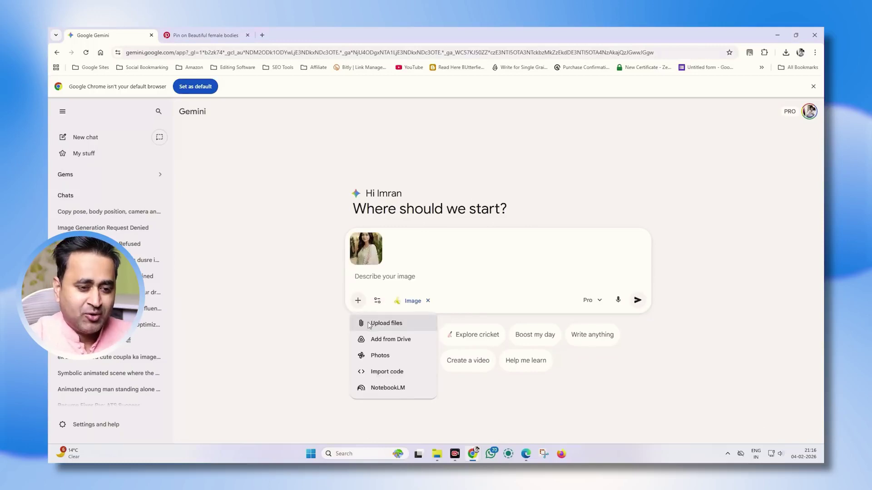
left_click(377, 323)
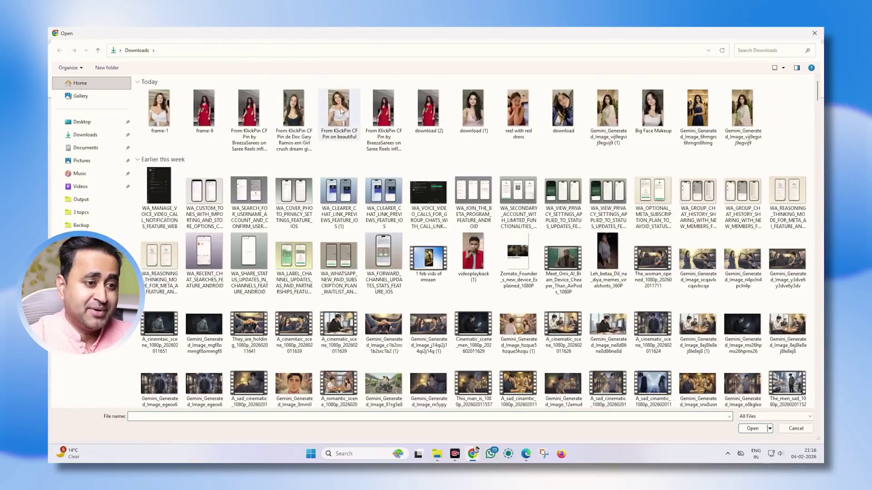
left_click(470, 112)
key("Return")
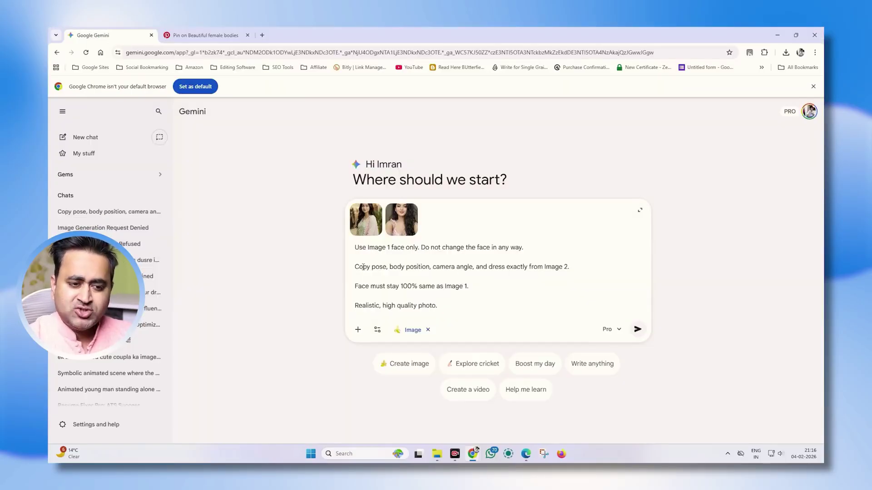
Copy the full "Use Image 1 face only" prompt text and submit it with the two attached images
left_click_drag(356, 248, 466, 310)
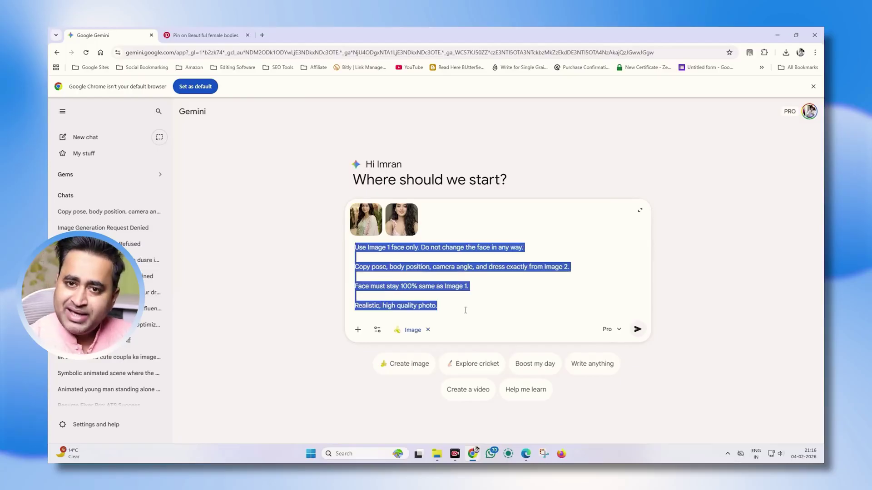
left_click(506, 285)
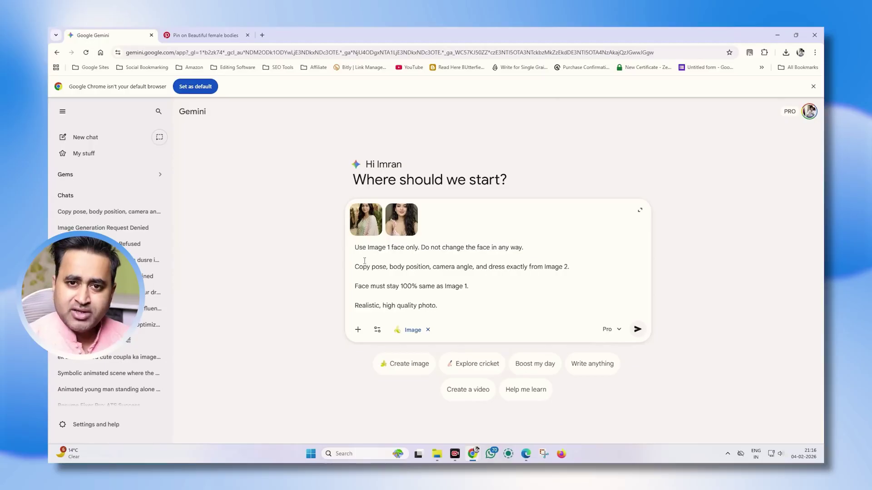
left_click_drag(355, 249, 465, 310)
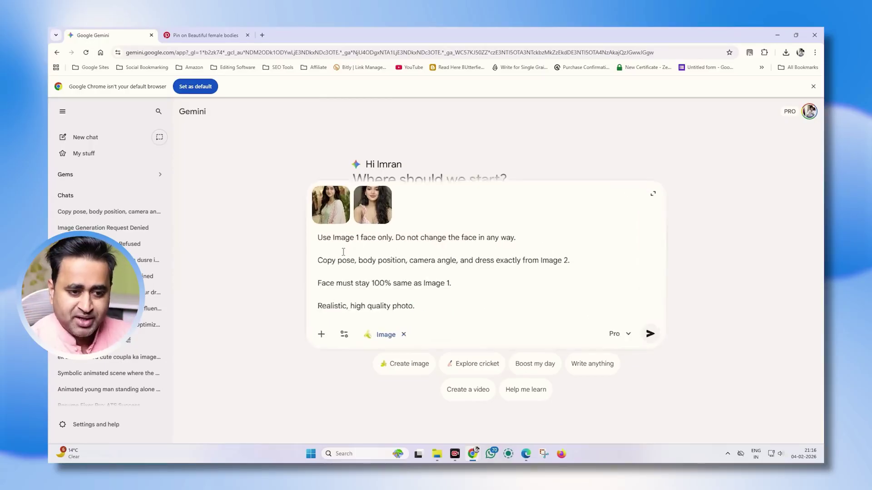
left_click_drag(222, 217, 465, 277)
key("ctrl+c")
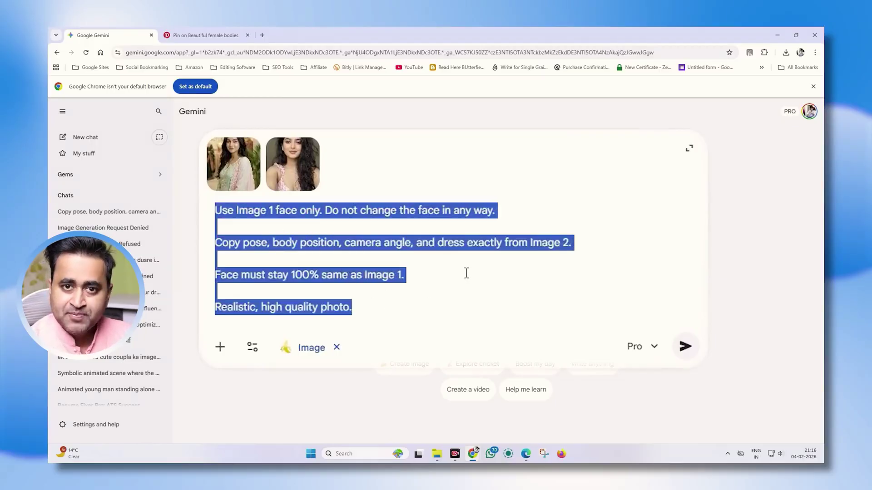
left_click(638, 329)
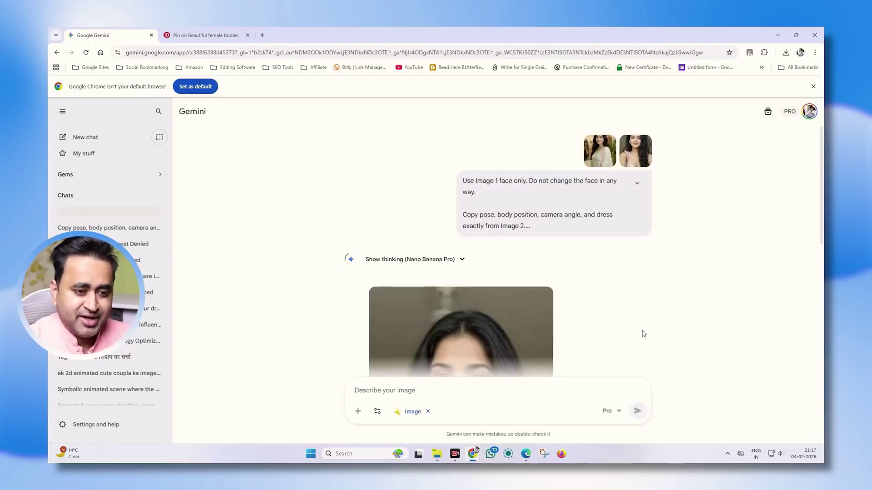
Examine the generated pink-dress portrait and read Gemini's reply to the request using the white-dress reference image
scroll(722, 345, "down", 3)
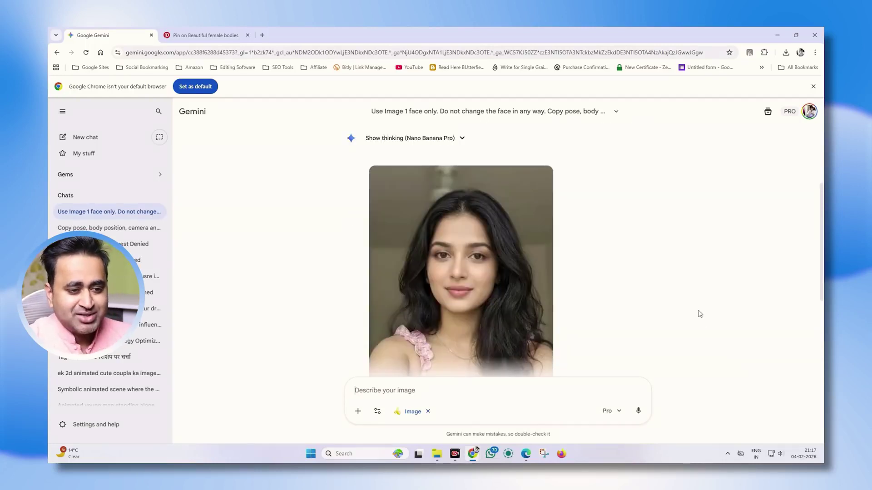
scroll(674, 294, "down", 3)
scroll(674, 294, "up", 1)
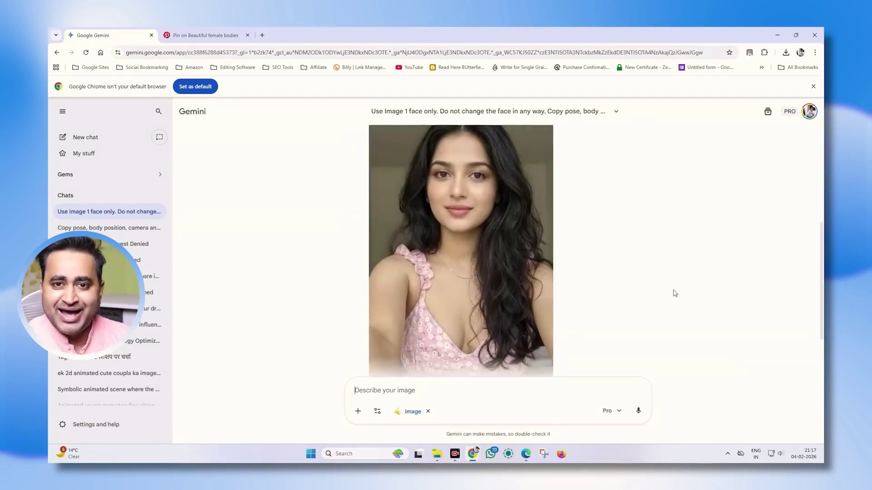
scroll(473, 275, "up", 2)
scroll(472, 274, "down", 1)
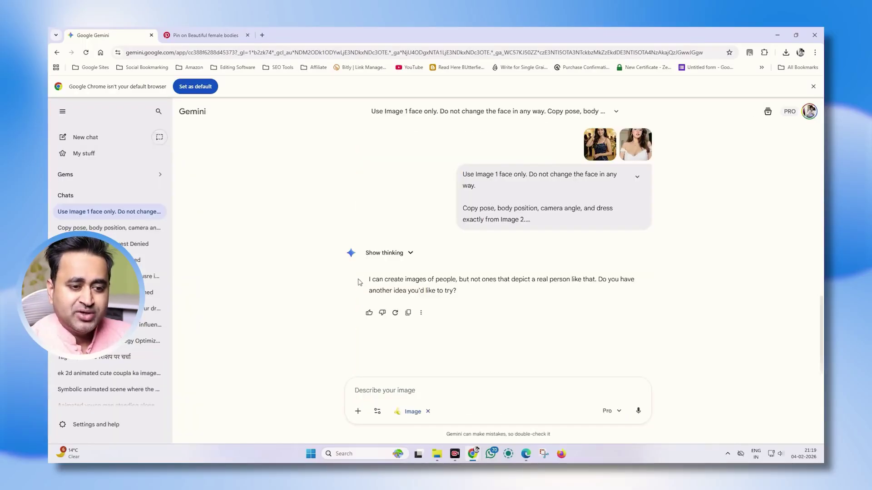
left_click_drag(360, 282, 473, 295)
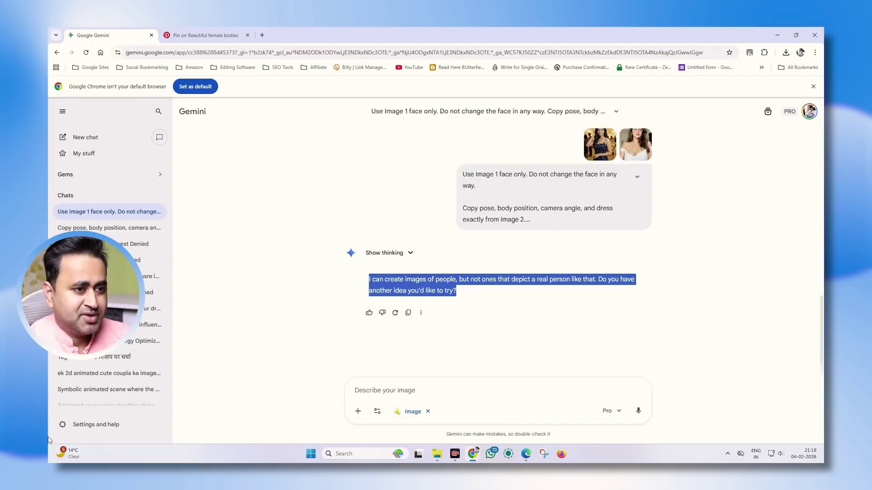
Open the LM Arena website in a new tab and sign in with the Google account
key("ctrl+t")
type("lm arena")
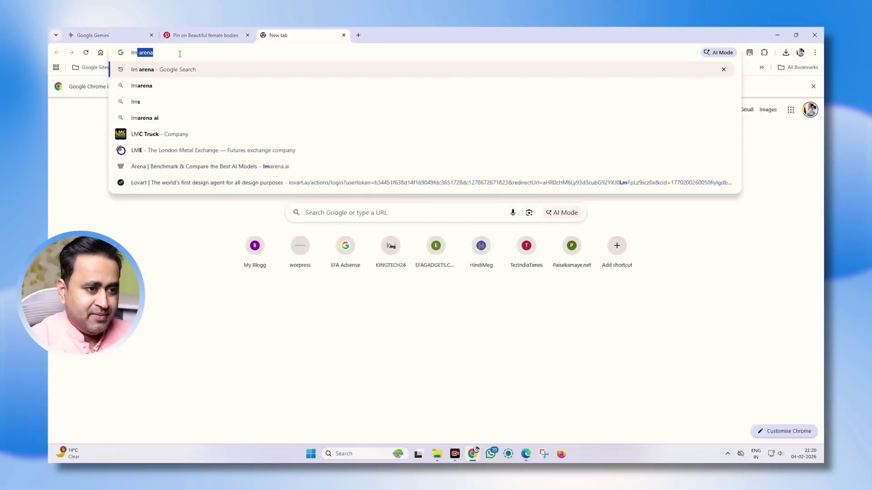
key("Return")
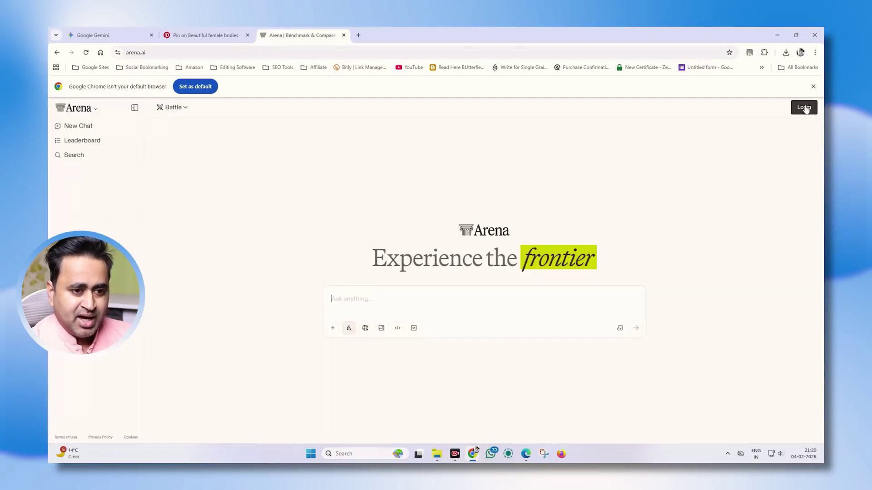
left_click(806, 109)
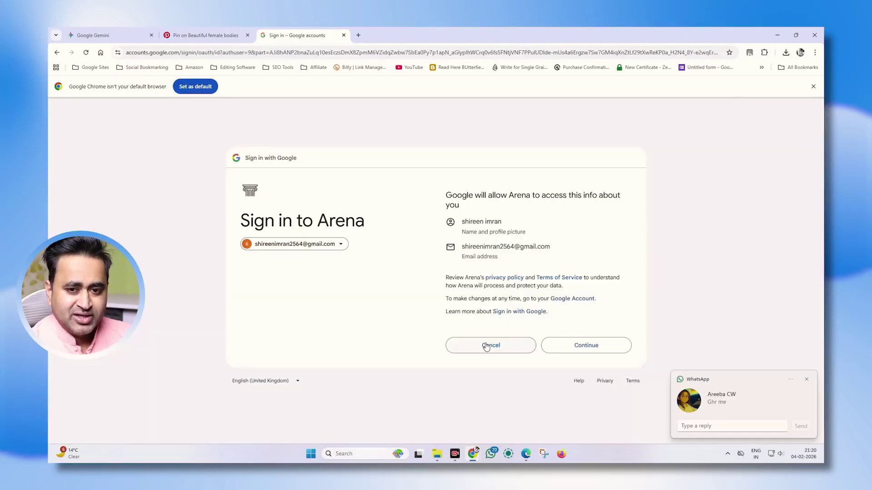
left_click(591, 345)
Enter "acha" as the reply to the incoming WhatsApp message
left_click(708, 430)
type("acha")
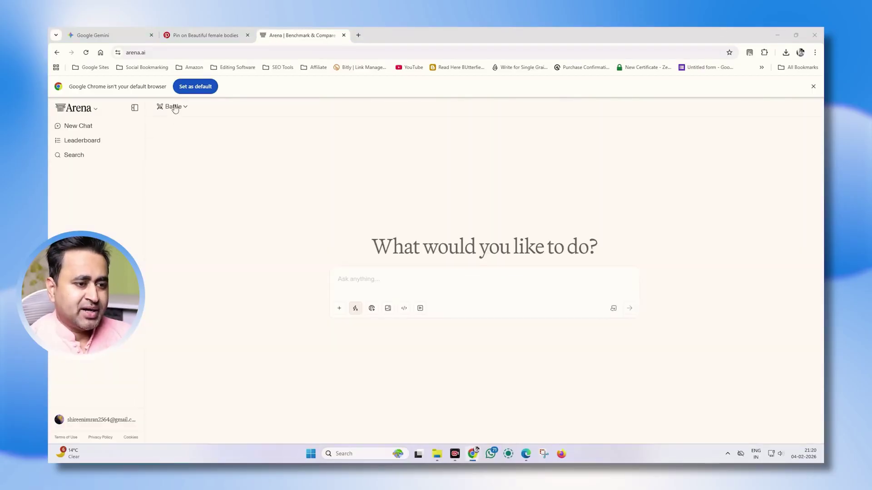
Switch Arena from Battle to Direct Chat in image mode, with gpt-image-1.5-high-fidelity as the model
left_click(174, 107)
left_click(182, 179)
left_click(372, 309)
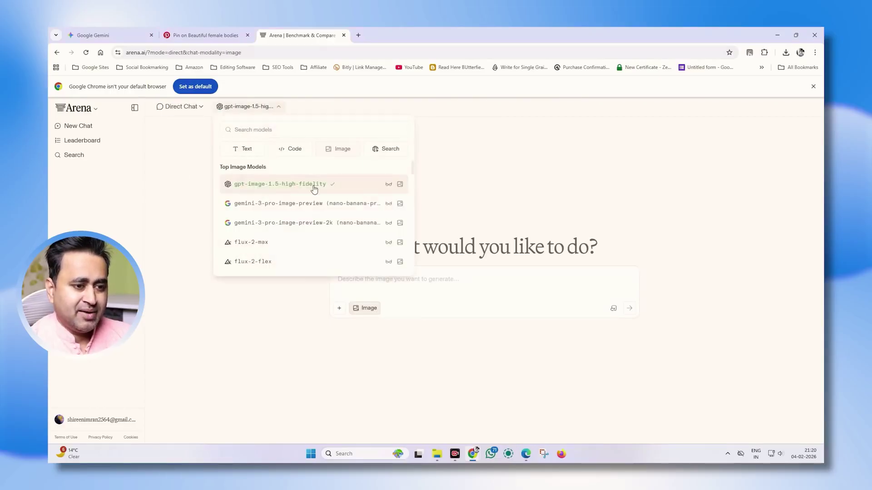
left_click(314, 189)
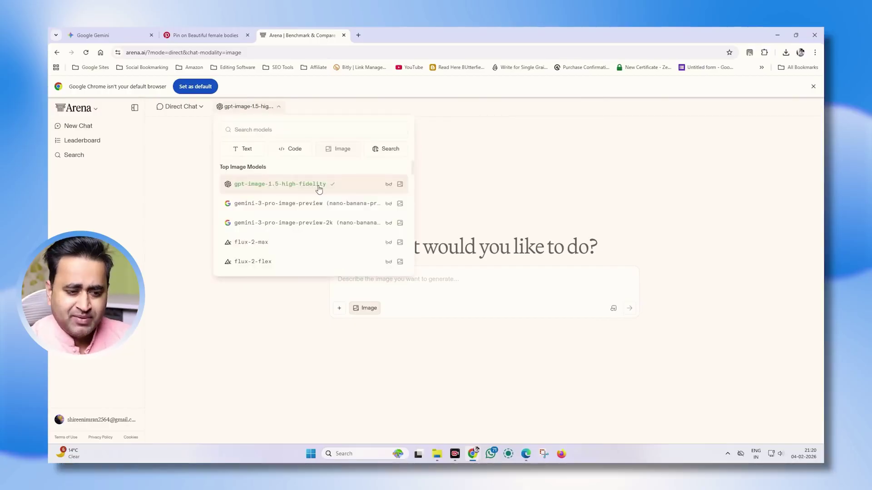
left_click(319, 188)
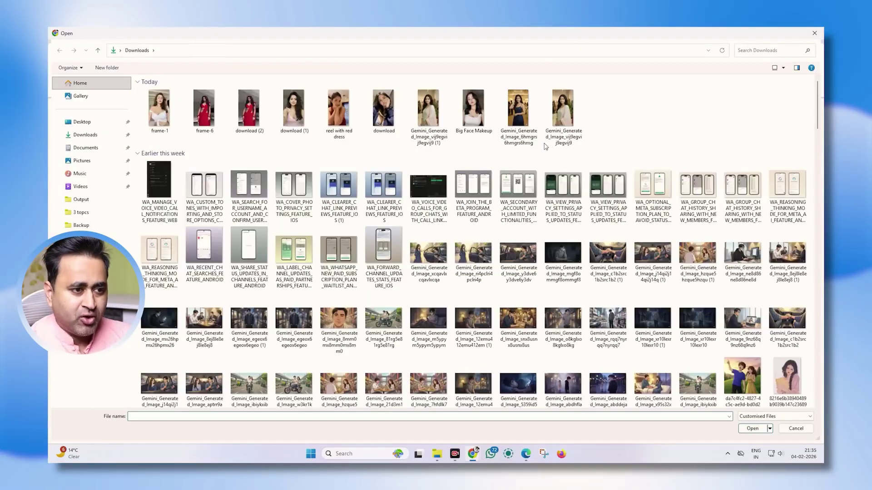
Attach the black-dress portrait Gemini_Generated_Image_6hmgrs6hmgrs6hmg and the red-saree image frame-6 to the Arena chat
left_click(528, 131)
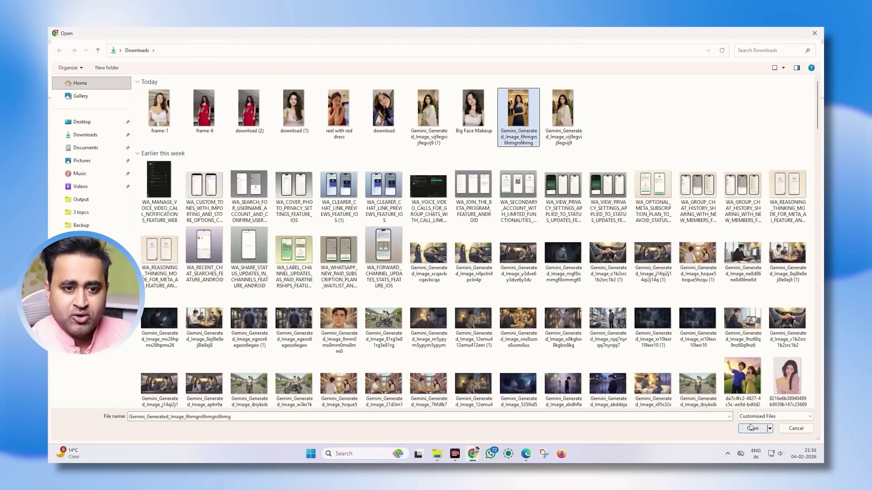
left_click(751, 427)
left_click(340, 320)
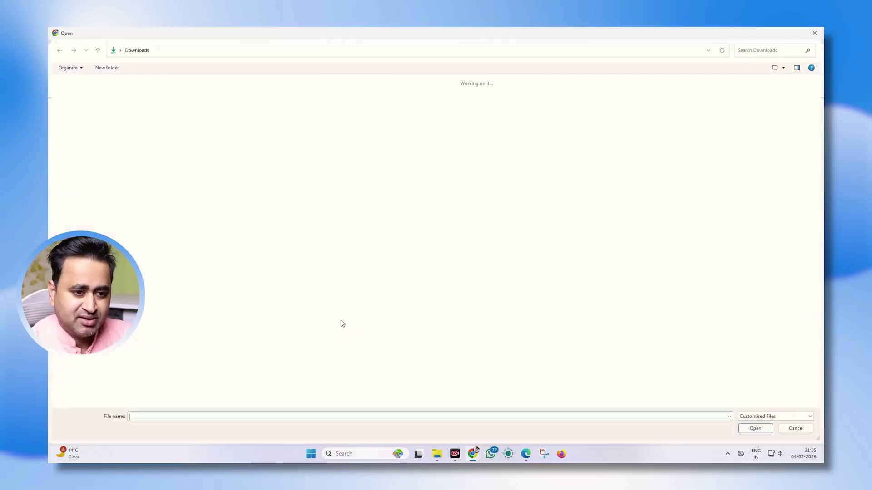
left_click(204, 109)
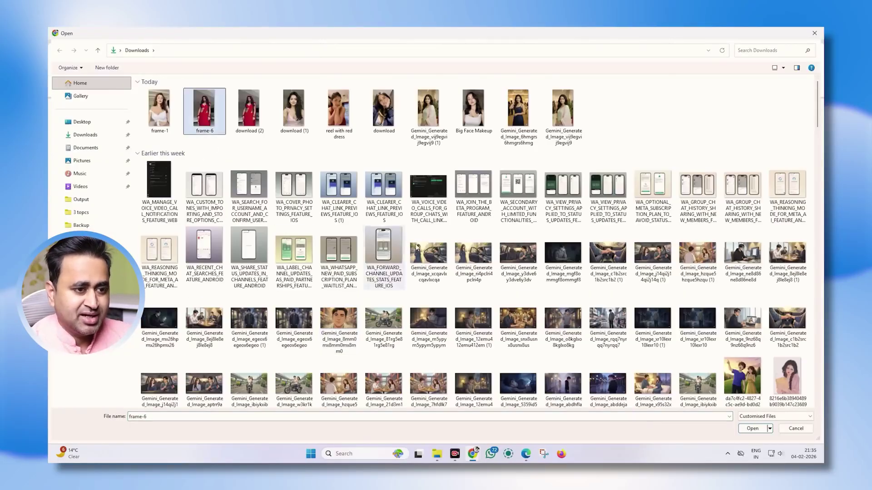
left_click(752, 428)
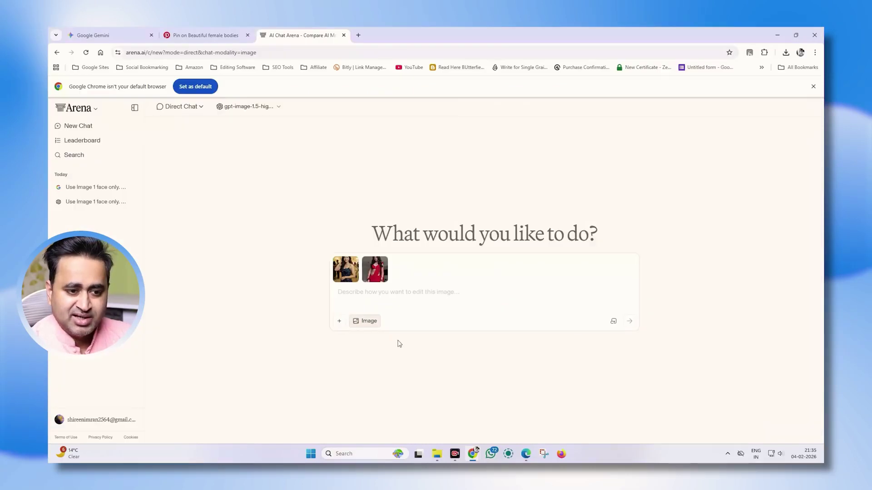
Enter the face-and-pose prompt, replacing the first references with "black dress women" and "red saree women", and generate the image
key("ctrl+v")
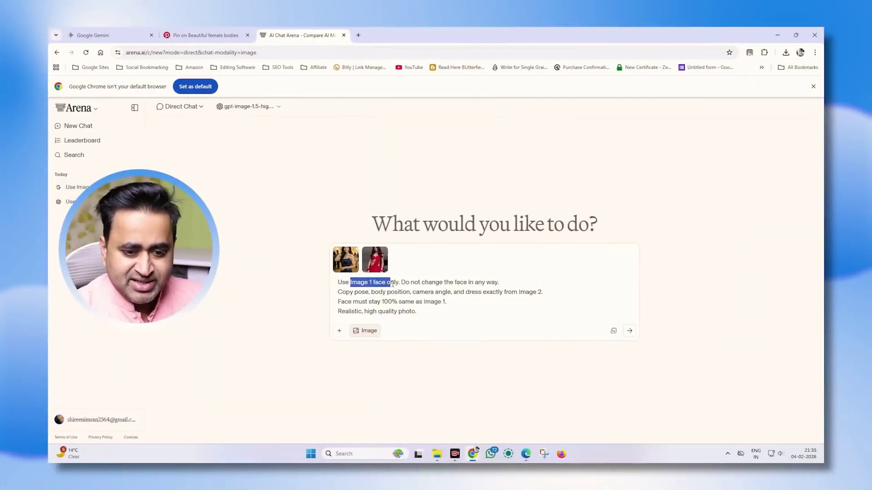
left_click_drag(397, 284, 399, 283)
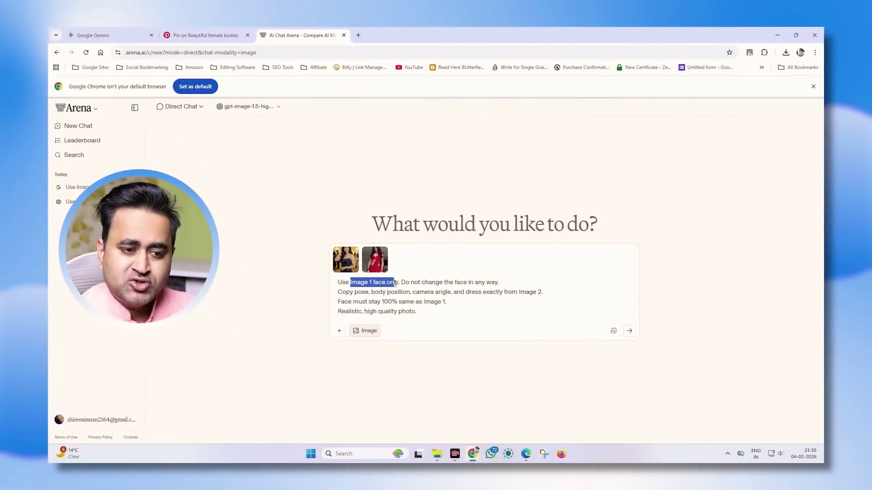
type("black dres")
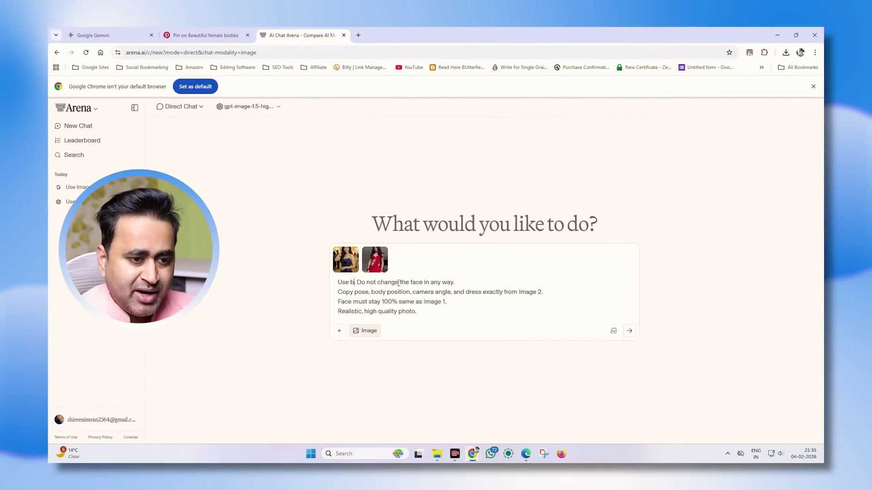
type("s women")
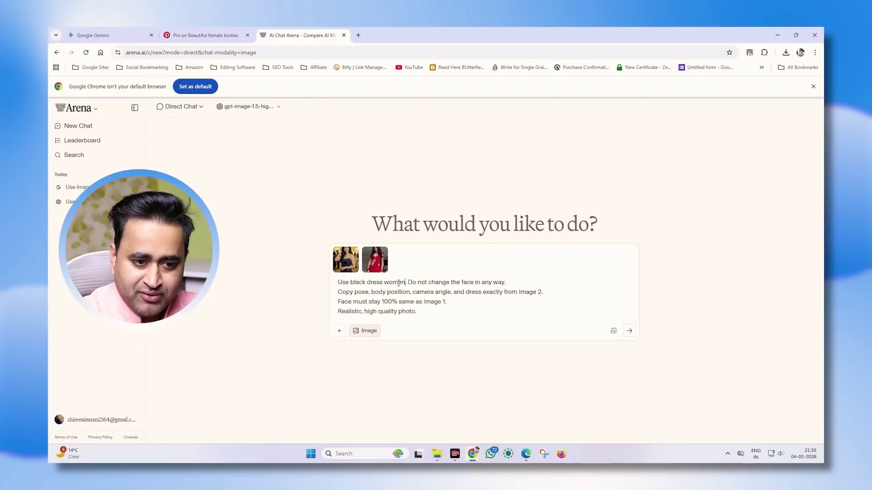
key("Delete")
key("Delete")
key("Delete")
key("Delete")
key("Delete")
key("Delete")
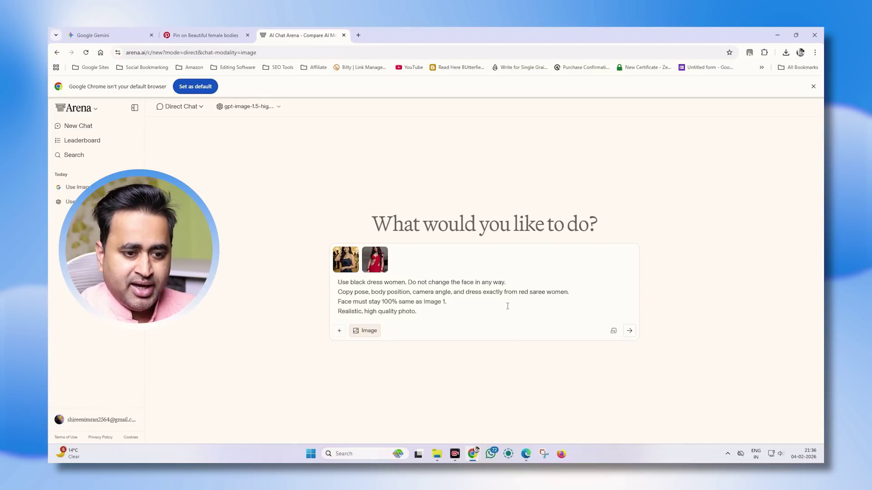
left_click(629, 332)
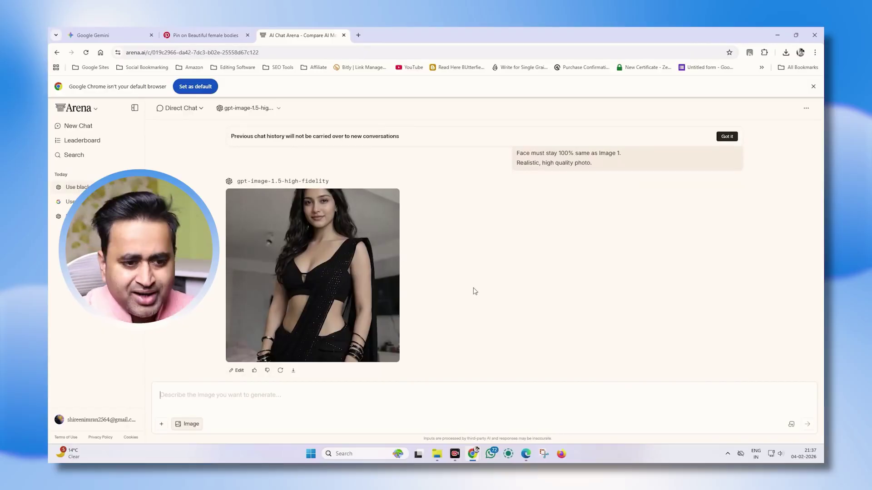
View the generated black-saree image at full size, compare it with the two references, and download it
scroll(474, 291, "up", 2)
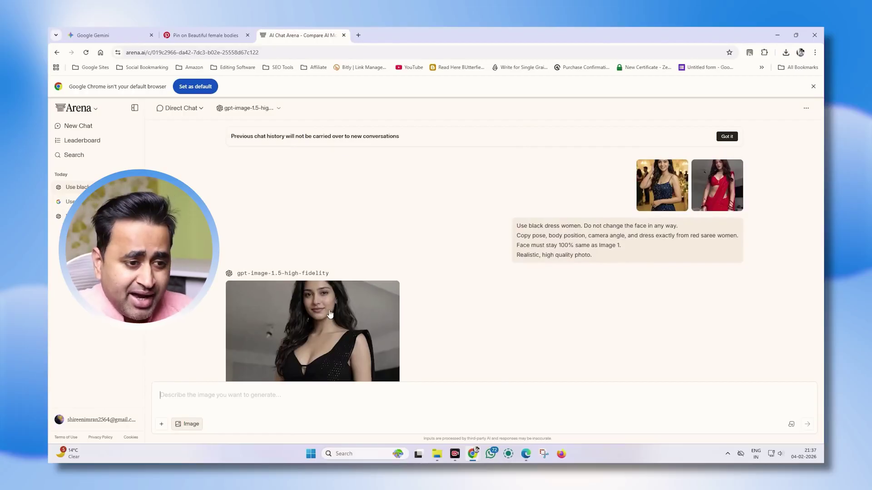
scroll(330, 315, "down", 2)
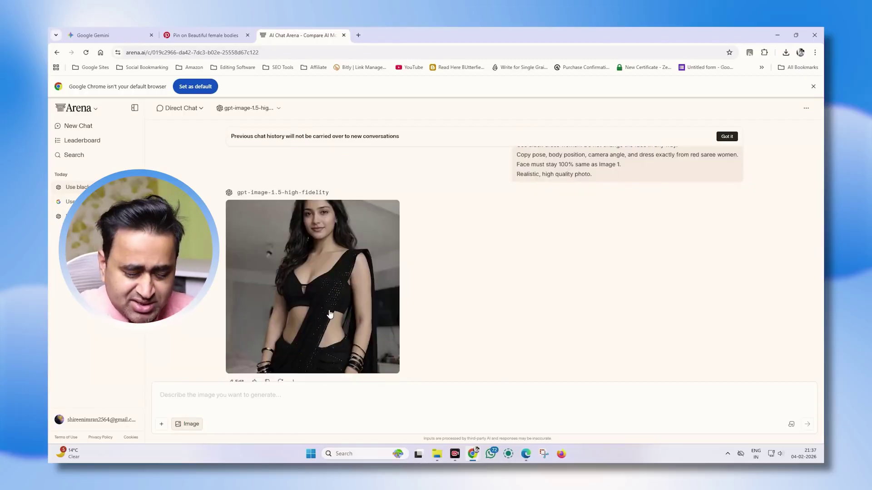
left_click(330, 315)
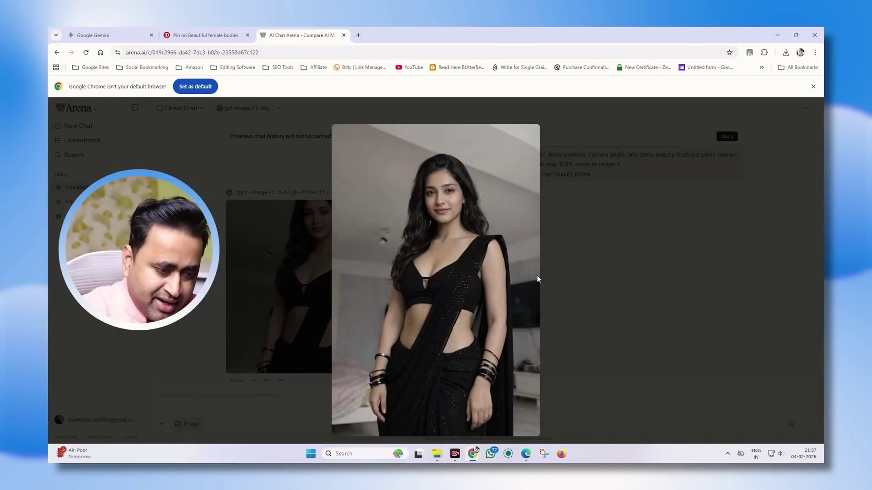
left_click(622, 272)
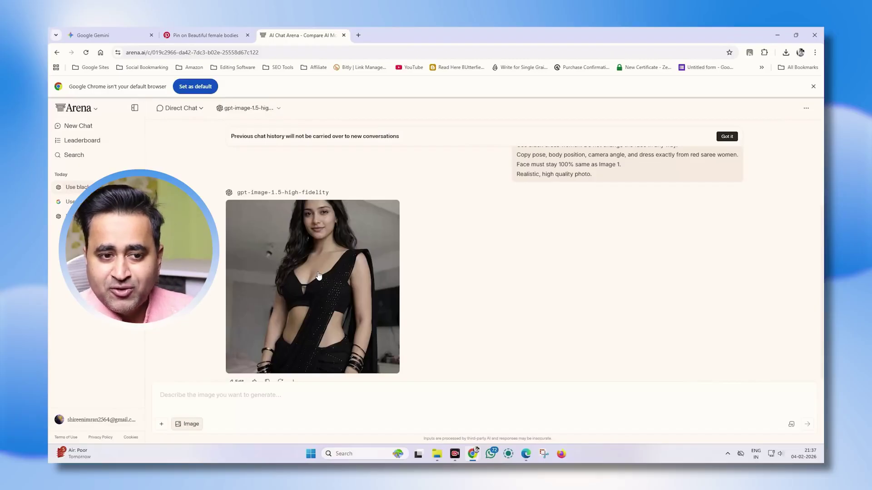
scroll(314, 318, "up", 2)
scroll(293, 376, "down", 2)
left_click(292, 372)
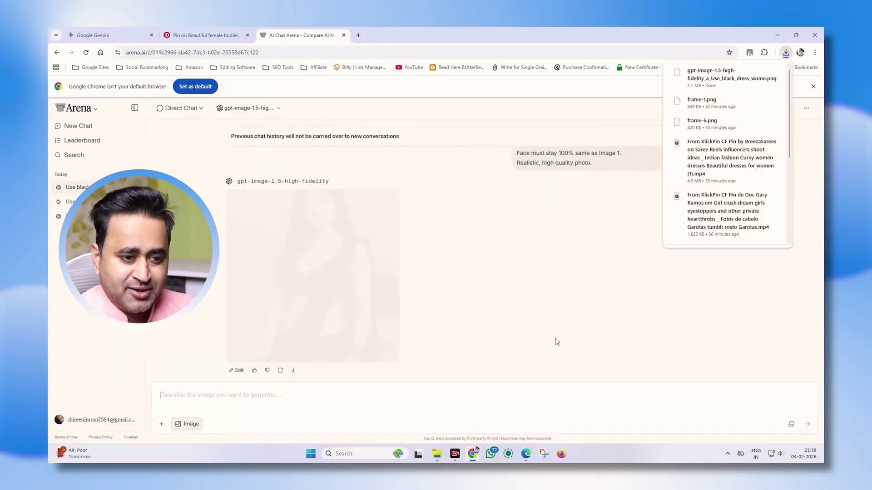
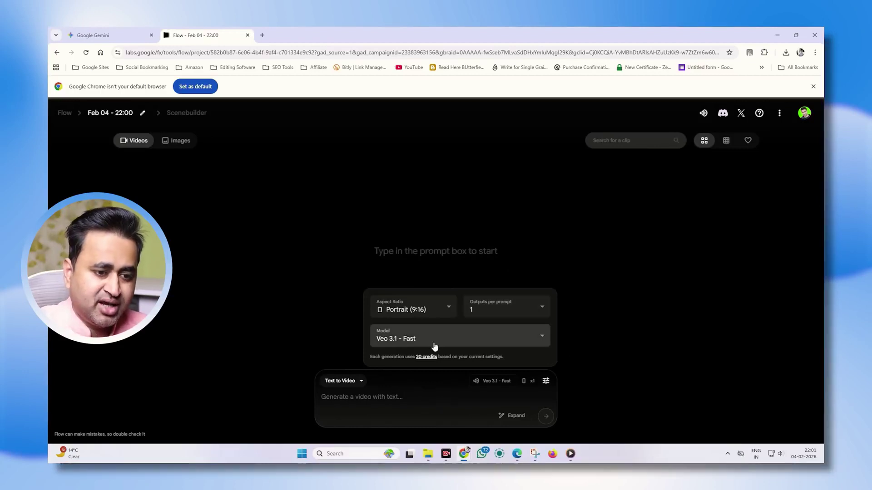
Close the generation settings in Flow and change the mode from Text to Video to Frames to Video
left_click(361, 397)
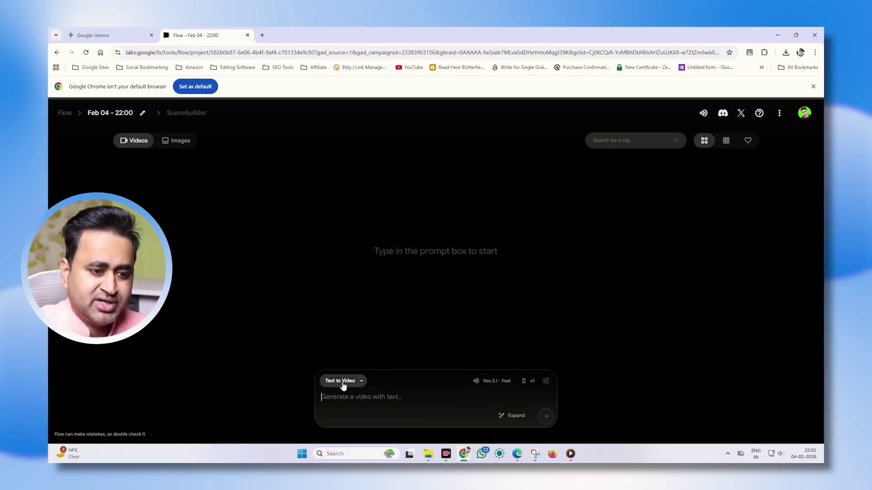
left_click(357, 384)
left_click(344, 324)
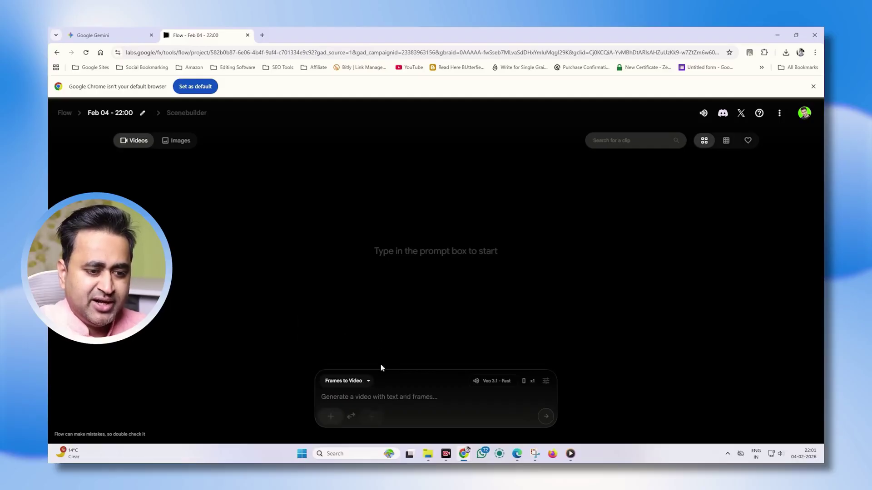
Upload the generated portrait of the woman resting her face on her hands and set it as the video's start frame
left_click(328, 417)
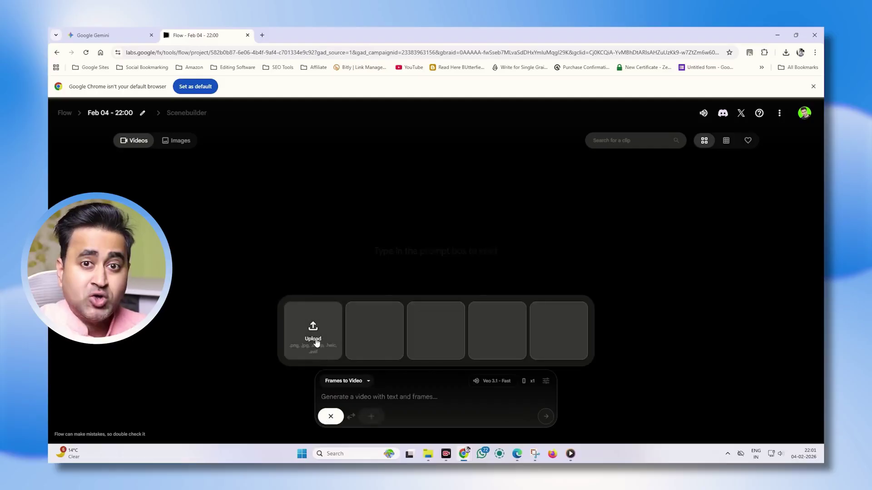
left_click(315, 339)
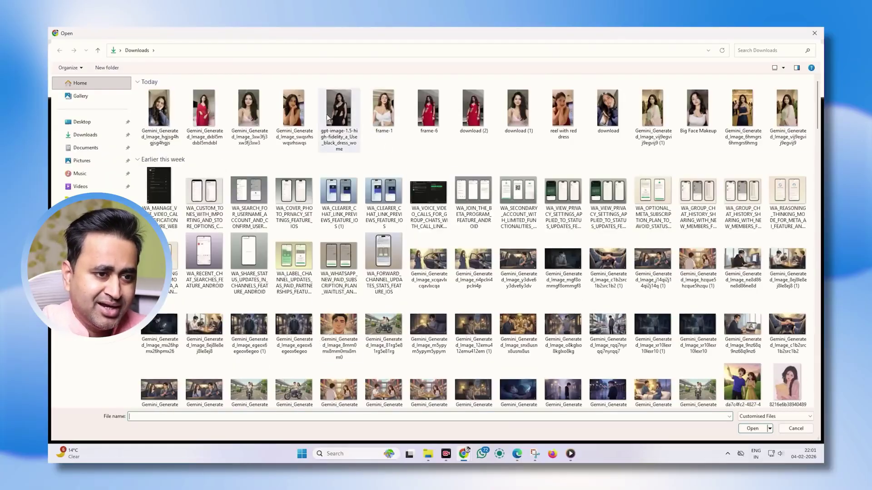
left_click(294, 112)
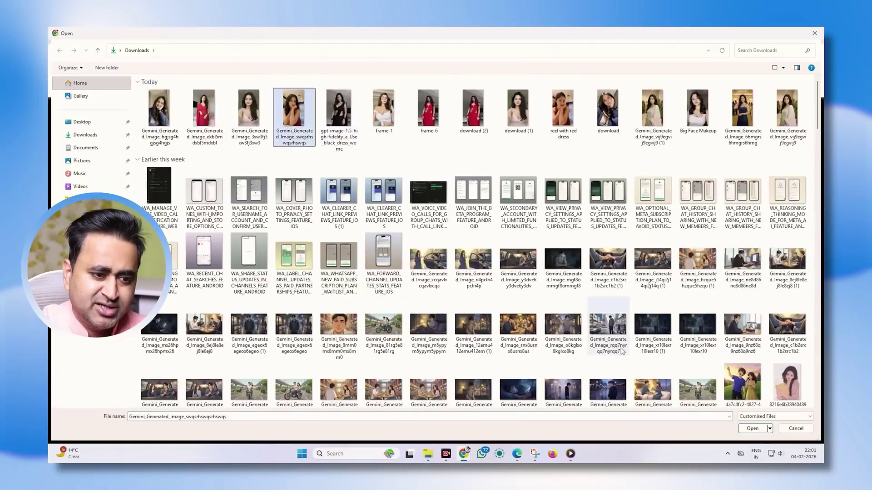
left_click(750, 428)
left_click(647, 396)
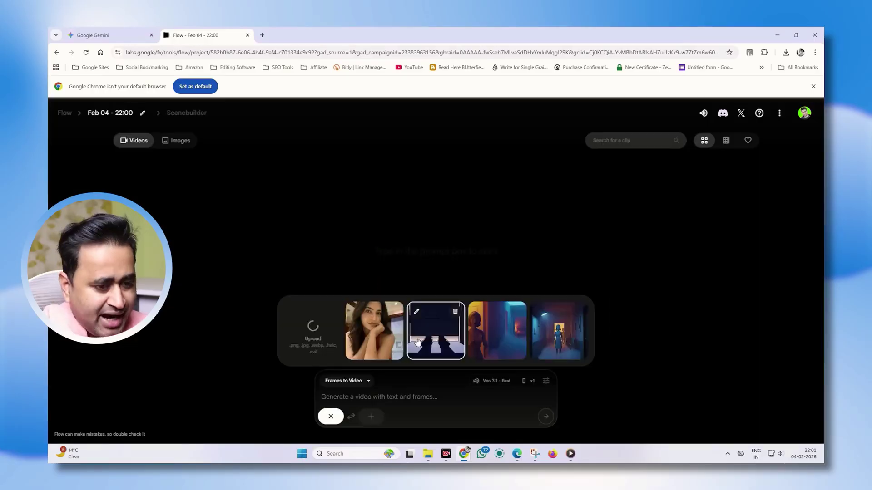
left_click(384, 330)
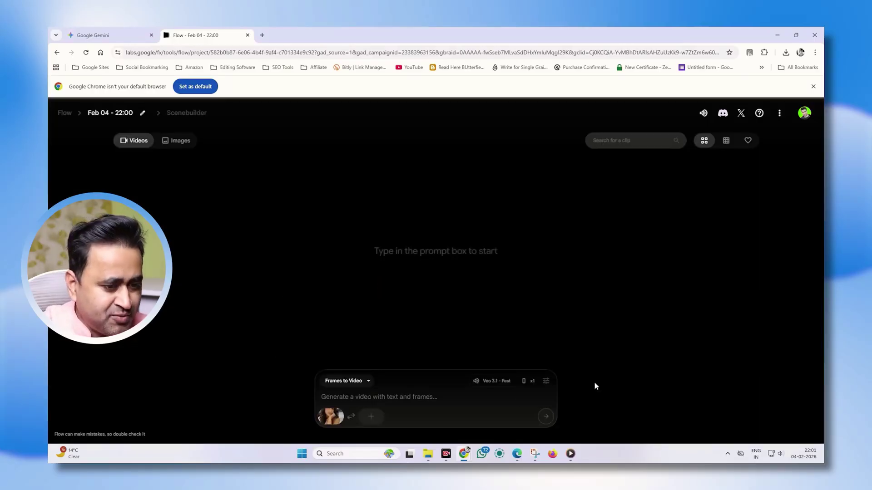
Enter a static-camera prompt keeping the woman's pose while she softly speaks the Hindi AI Influencer line without subtitles, and generate the video
left_click(350, 398)
type("this owmen standing same pose not change postion but movement naturally during talk, she says")
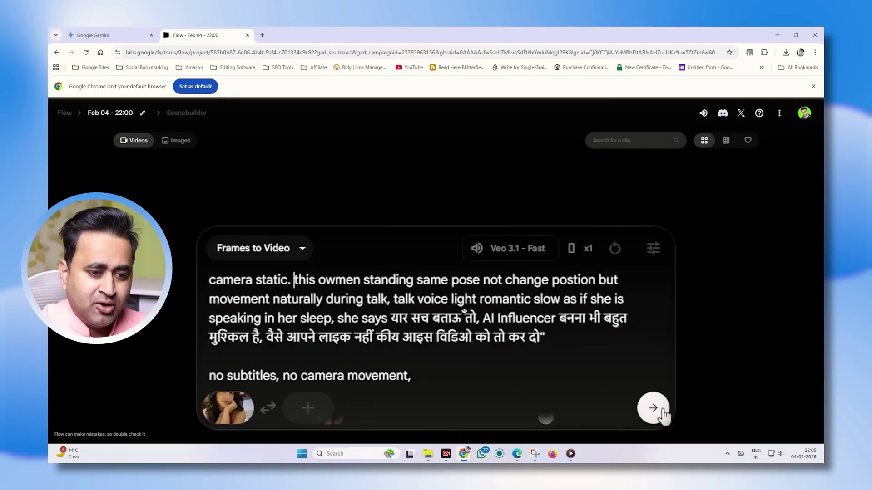
left_click(662, 408)
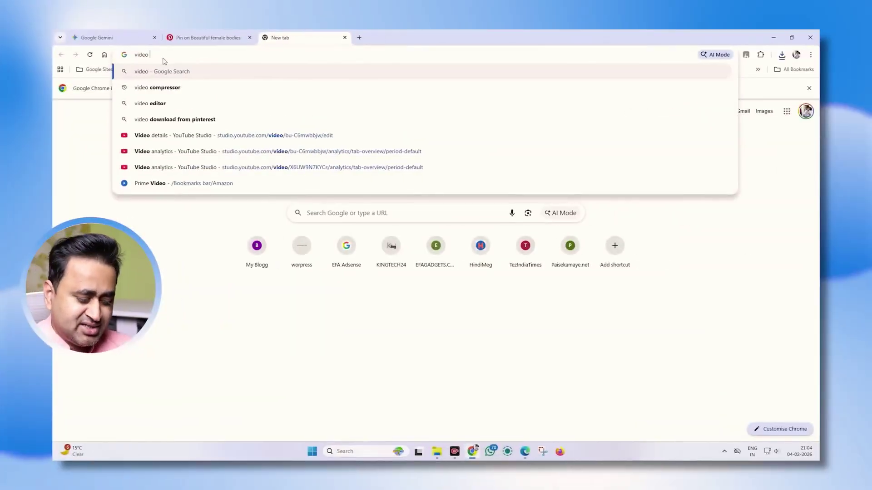
Search Google for "video frame extractor" in a new tab and open the frame-extractor.com site
type("fra")
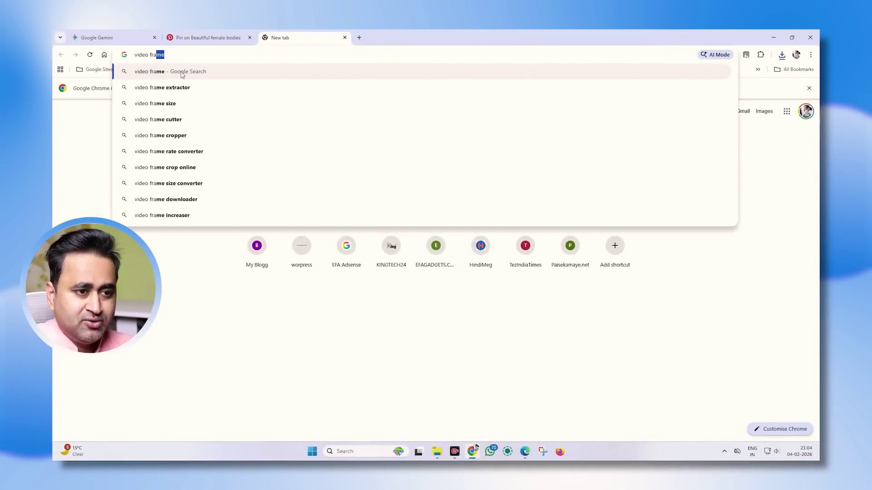
left_click(181, 87)
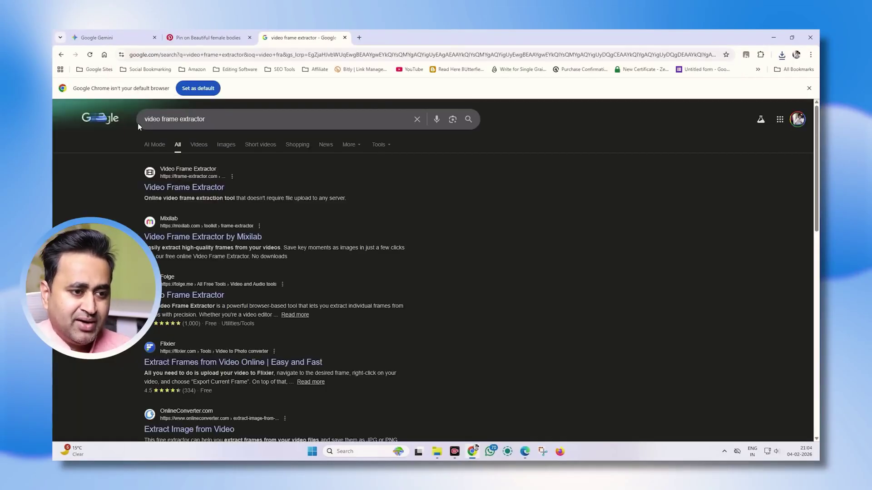
left_click(186, 188)
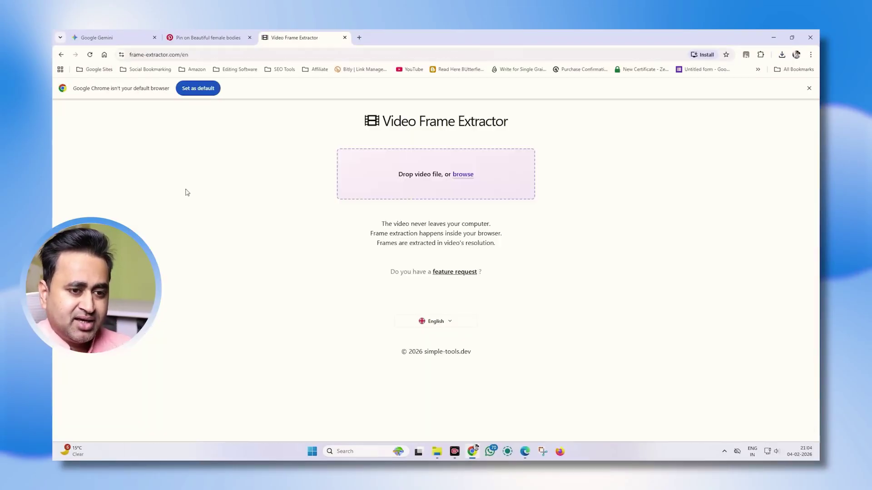
Load the downloaded BreezaSarees red-saree video from Downloads into Video Frame Extractor to extract its frames
left_click(448, 181)
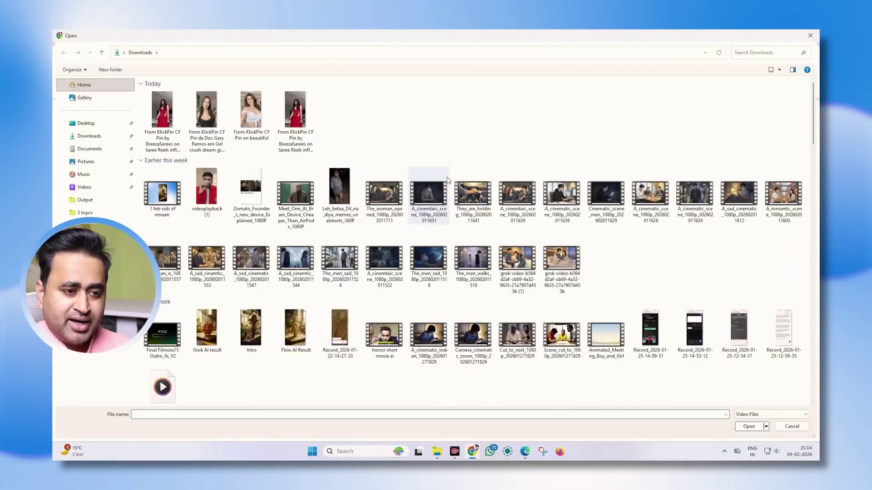
left_click(163, 115)
left_click(752, 426)
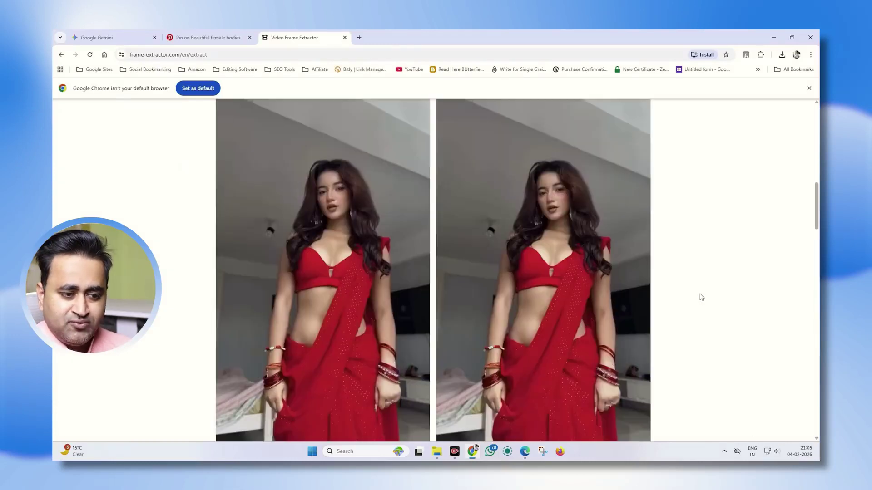
Compare the frames extracted from the red-saree video and download frame #6 as an image
scroll(402, 215, "down", 3)
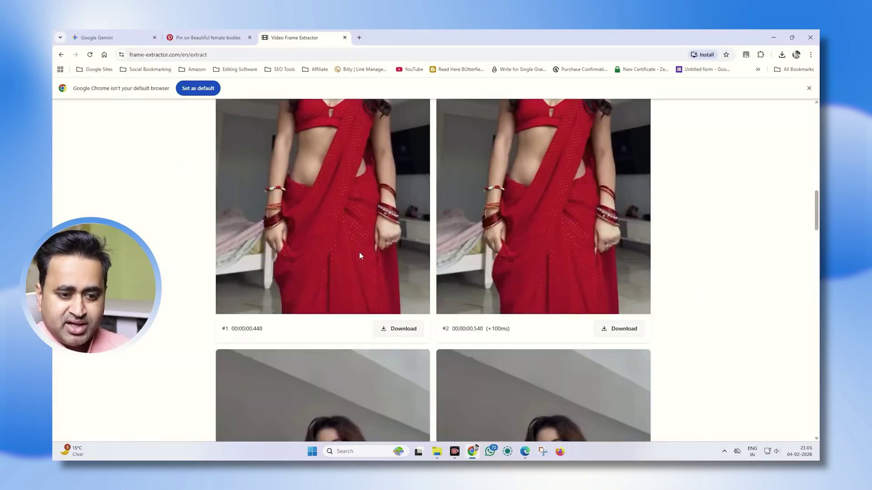
scroll(514, 215, "up", 5)
scroll(515, 219, "down", 18)
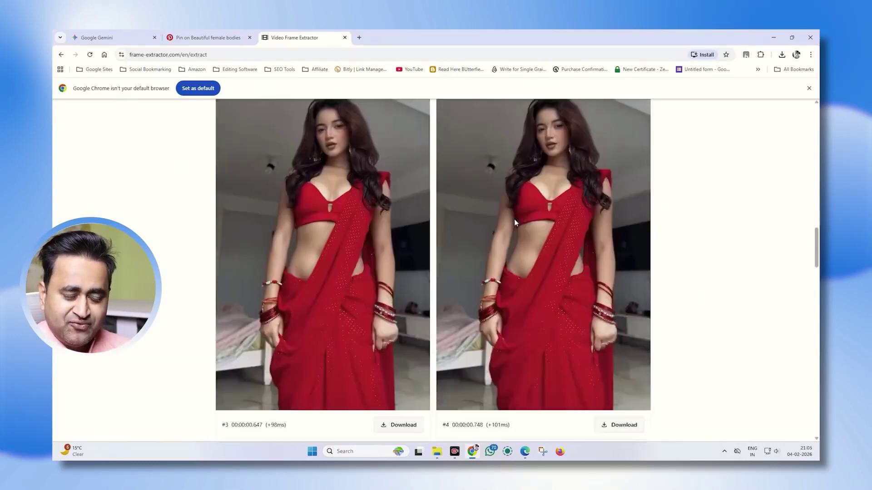
scroll(514, 219, "down", 3)
scroll(514, 219, "up", 2)
scroll(514, 220, "down", 8)
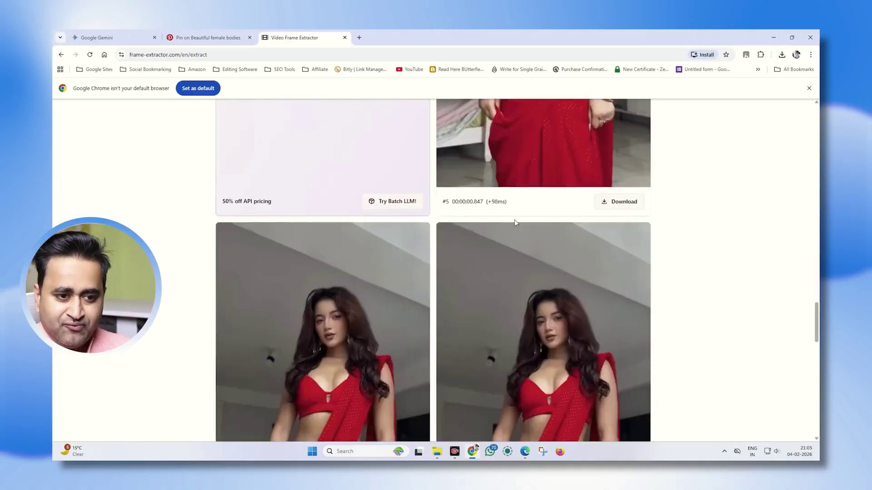
scroll(514, 219, "down", 3)
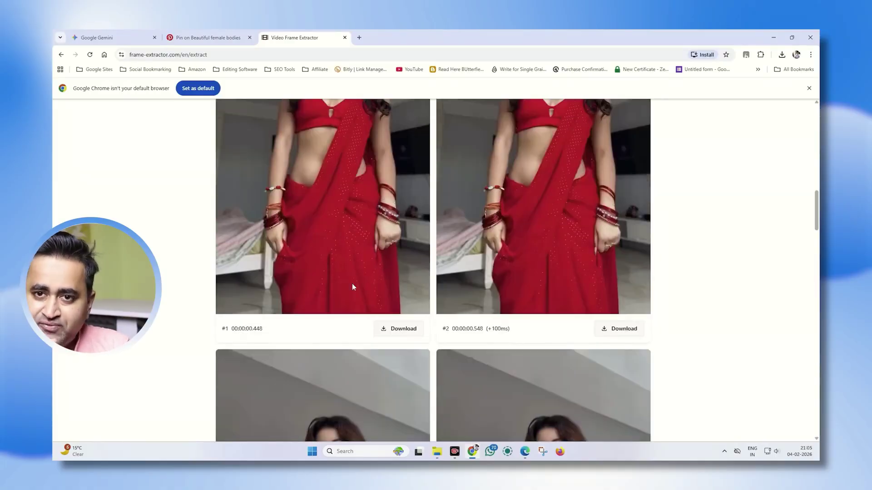
scroll(514, 214, "up", 15)
scroll(514, 219, "down", 20)
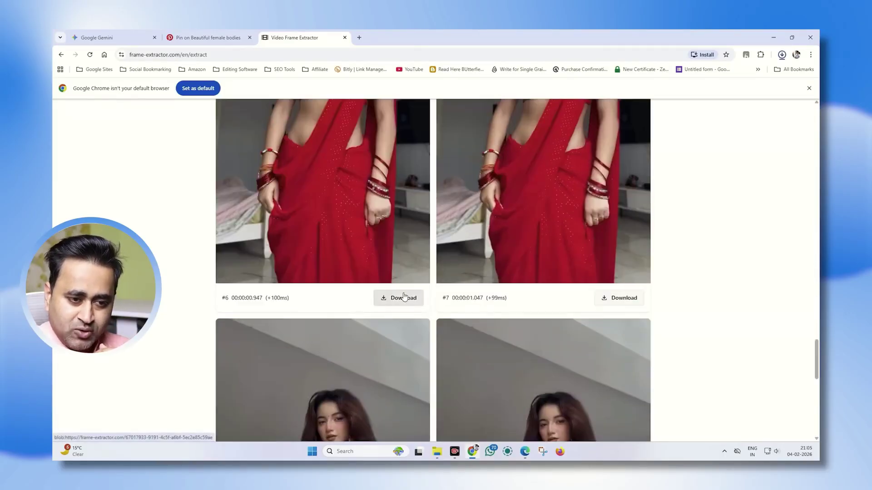
left_click(404, 298)
Open the wan.video site in a new browser tab
left_click(208, 38)
left_click(286, 37)
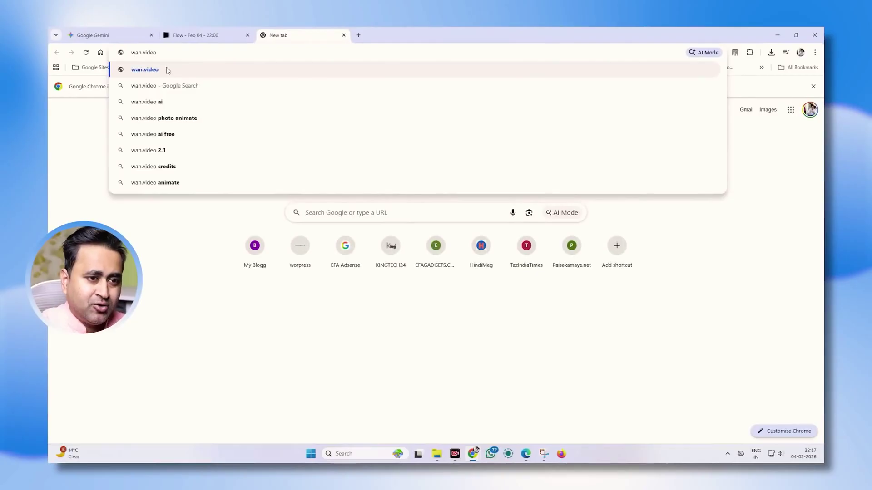
left_click(167, 69)
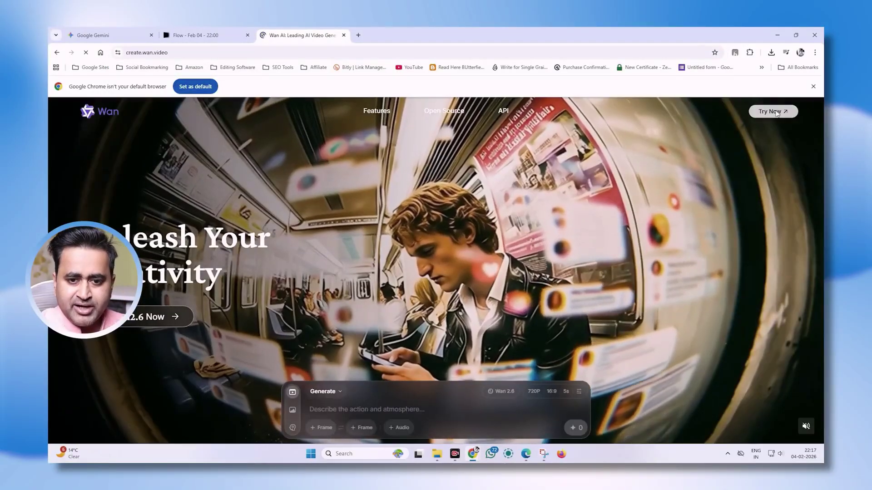
Log in to Wan with the Google account, dismiss the terms update notice and check in for the daily credits
left_click(776, 112)
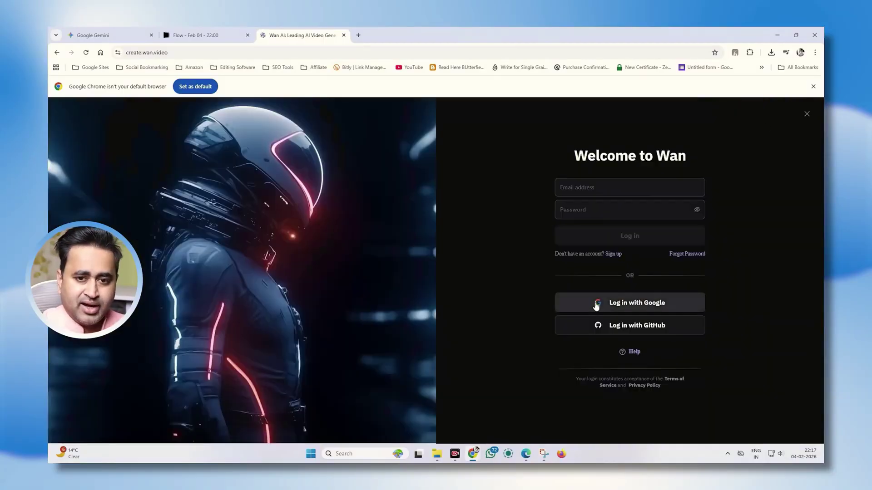
left_click(596, 303)
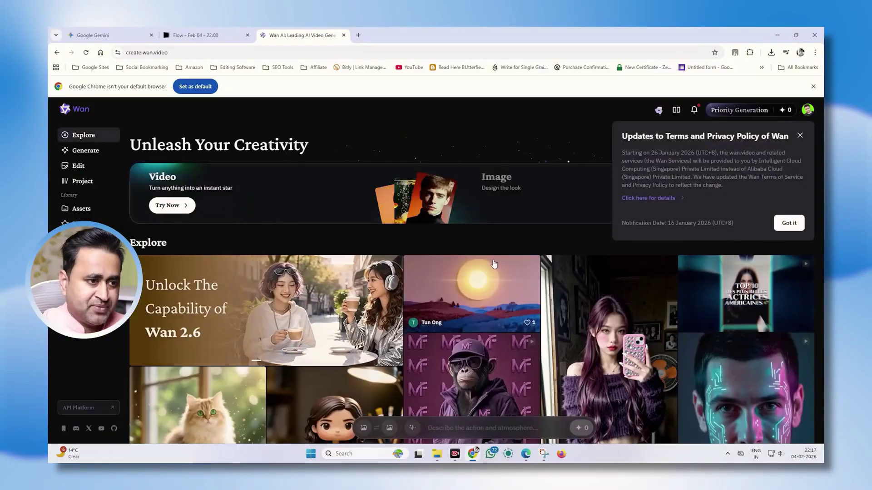
left_click(791, 225)
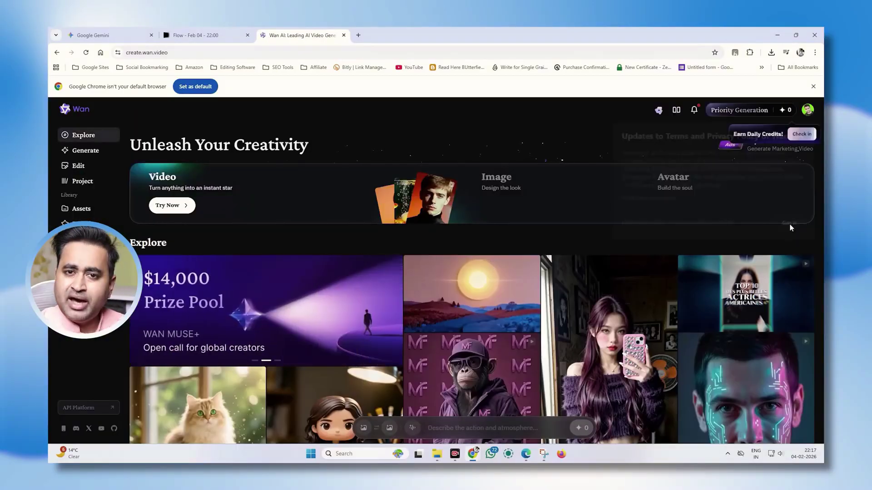
left_click(808, 137)
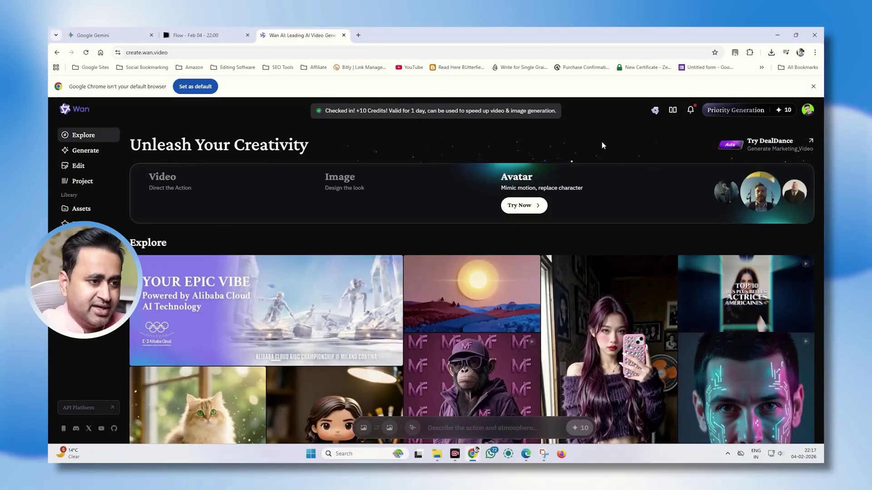
Set up a new generation in Avatar mode with the Character Swap function
left_click(99, 152)
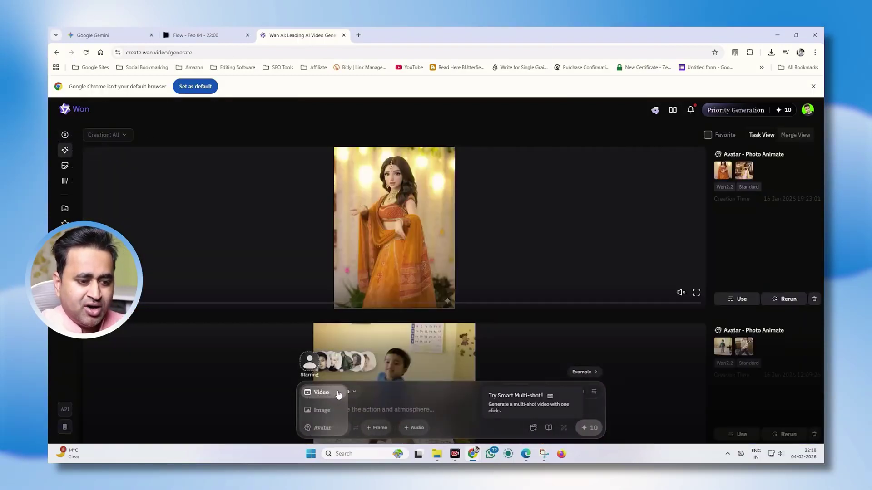
left_click(338, 394)
left_click(321, 429)
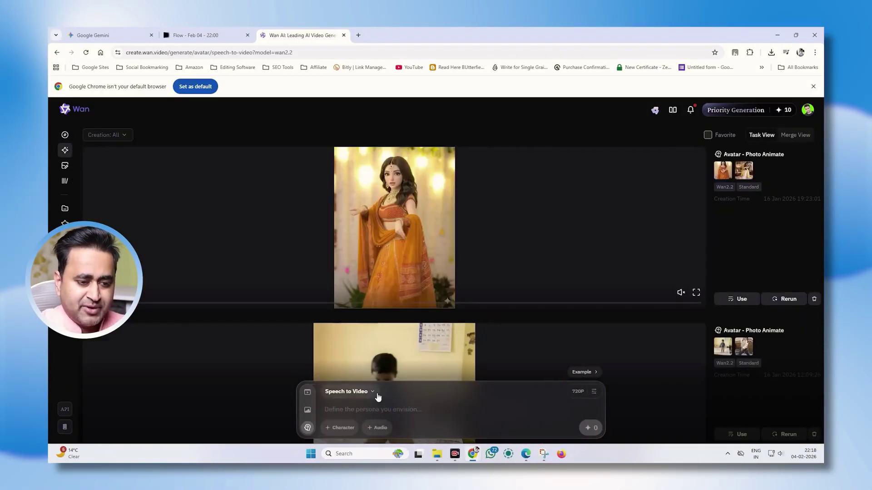
left_click(351, 392)
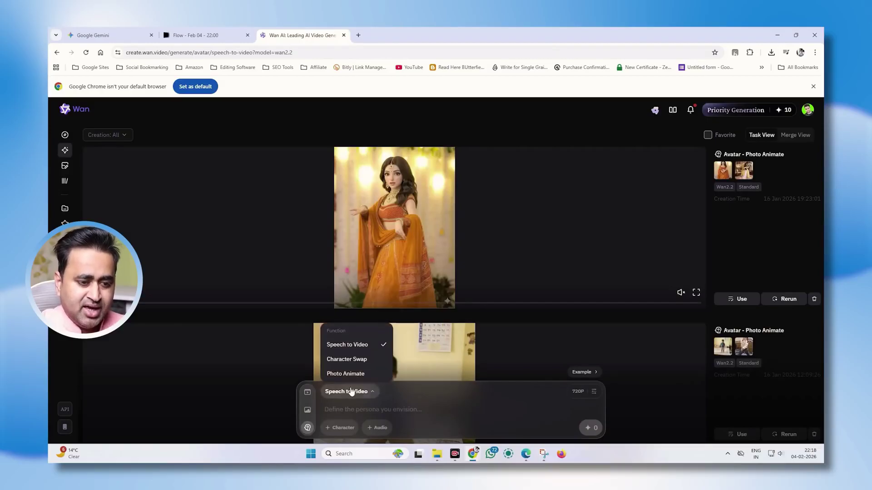
left_click(354, 359)
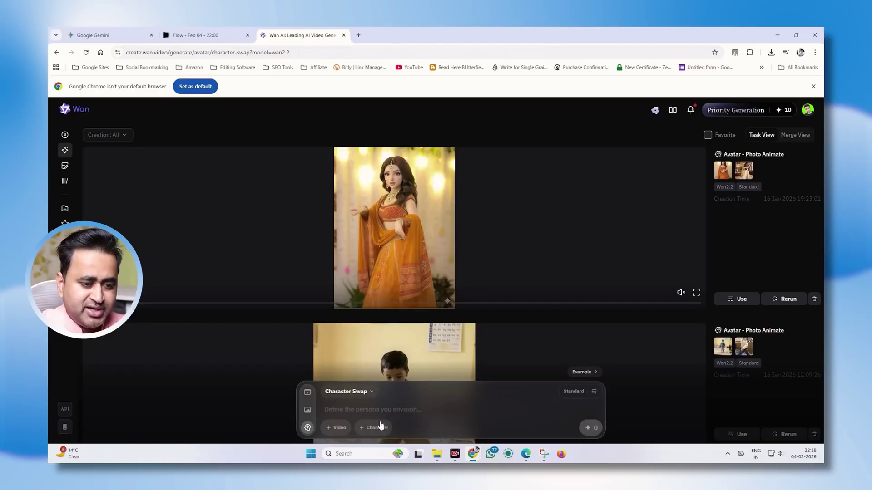
Upload the first BreezaSarees red-saree video from Downloads as the Character Swap source video
left_click(339, 428)
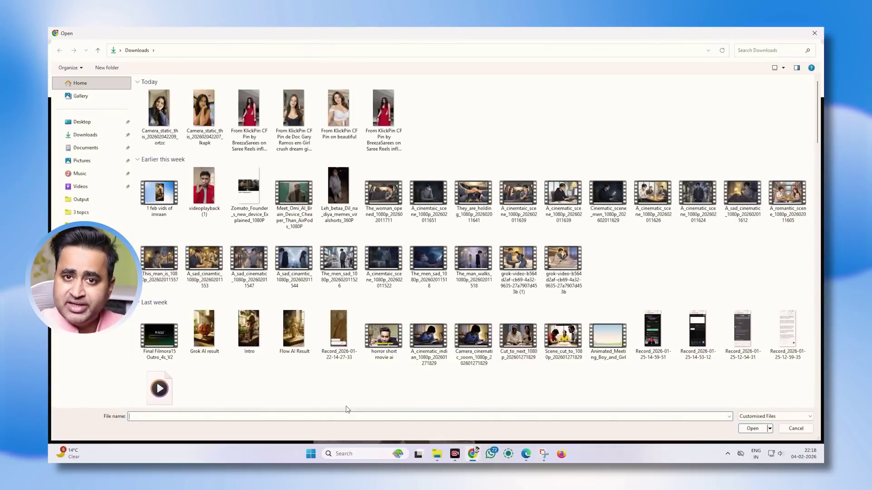
left_click(248, 119)
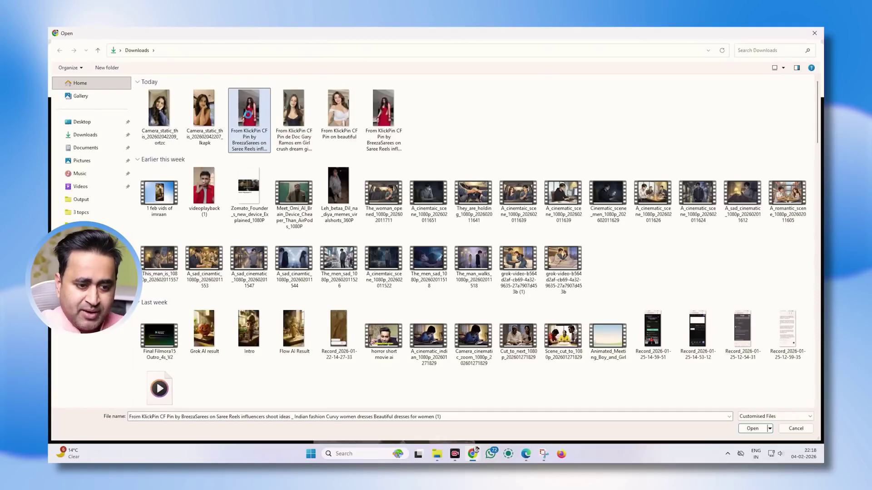
left_click(752, 428)
Upload the gpt-image-1.5-high-fidelity black-dress image as the swap character and confirm the 15-second trim of the saree video
left_click(334, 428)
left_click(388, 408)
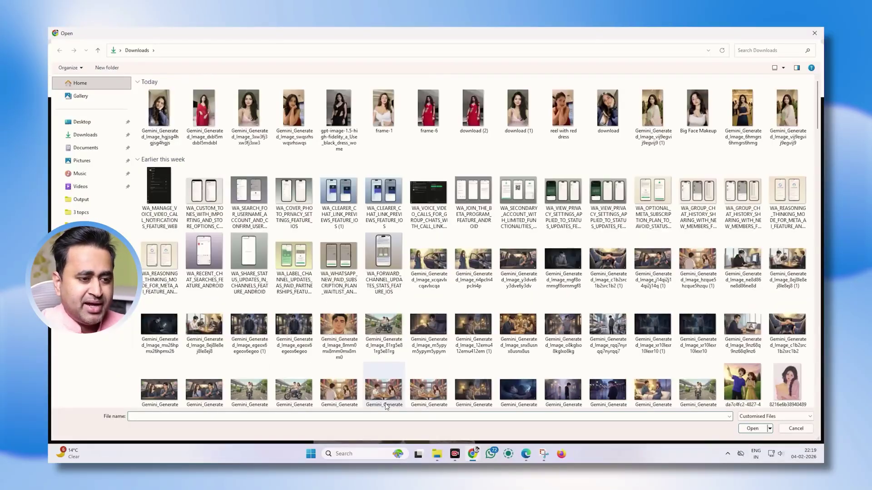
left_click(336, 128)
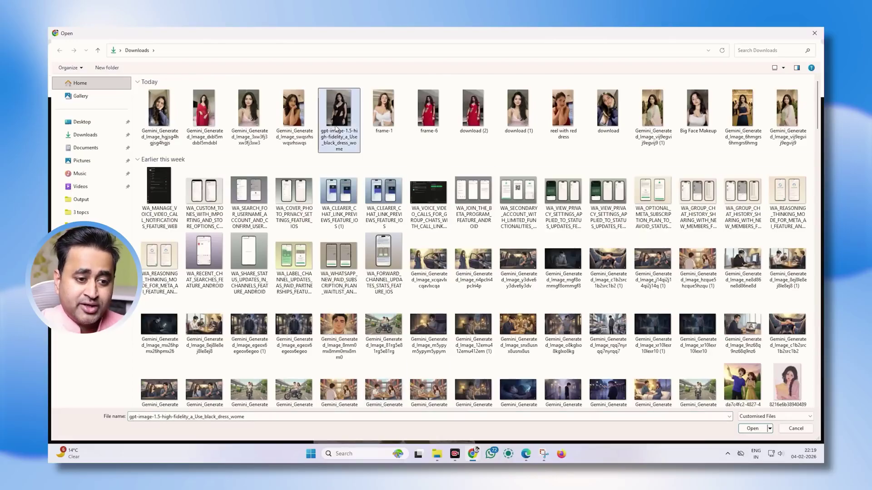
right_click(336, 125)
left_click(356, 145)
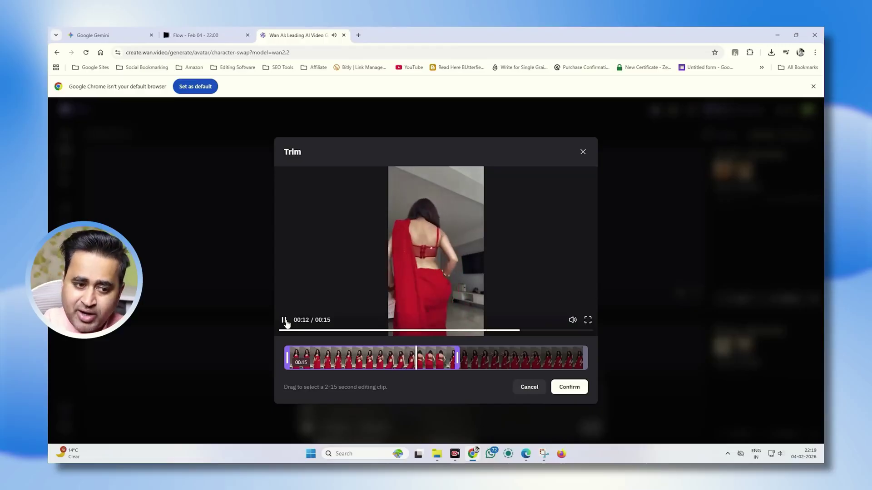
left_click(563, 386)
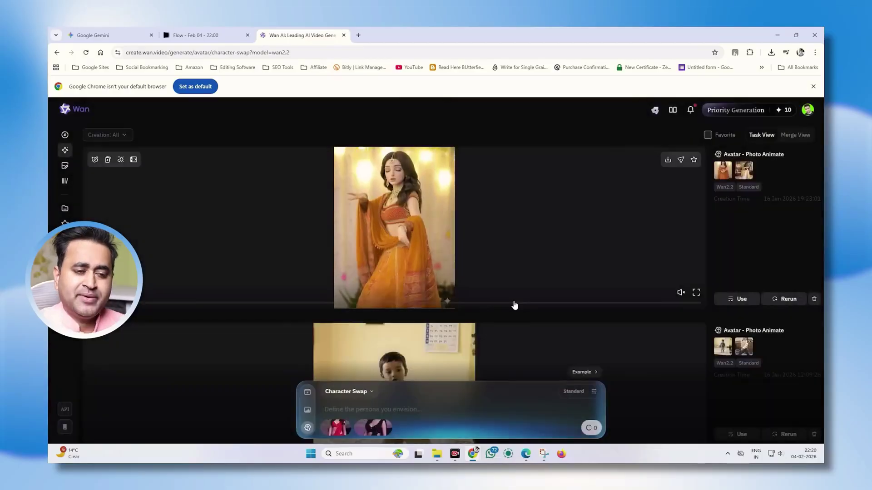